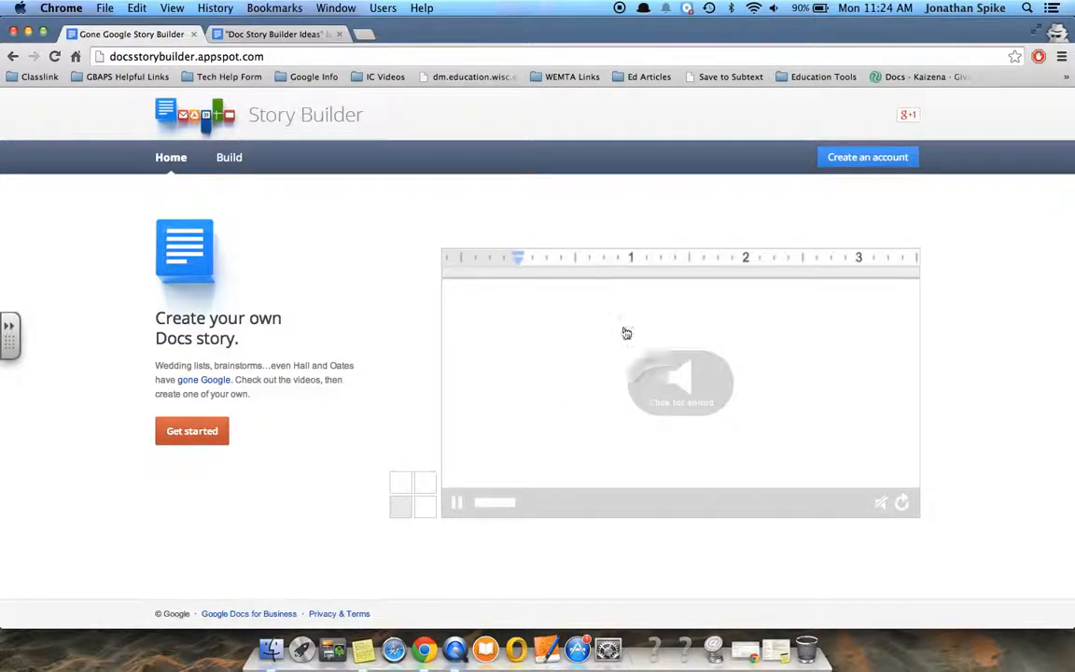
Step: Start a new story and add three characters named George, Jonny and Carl
{"action": "left_click", "coordinate": [191, 431]}
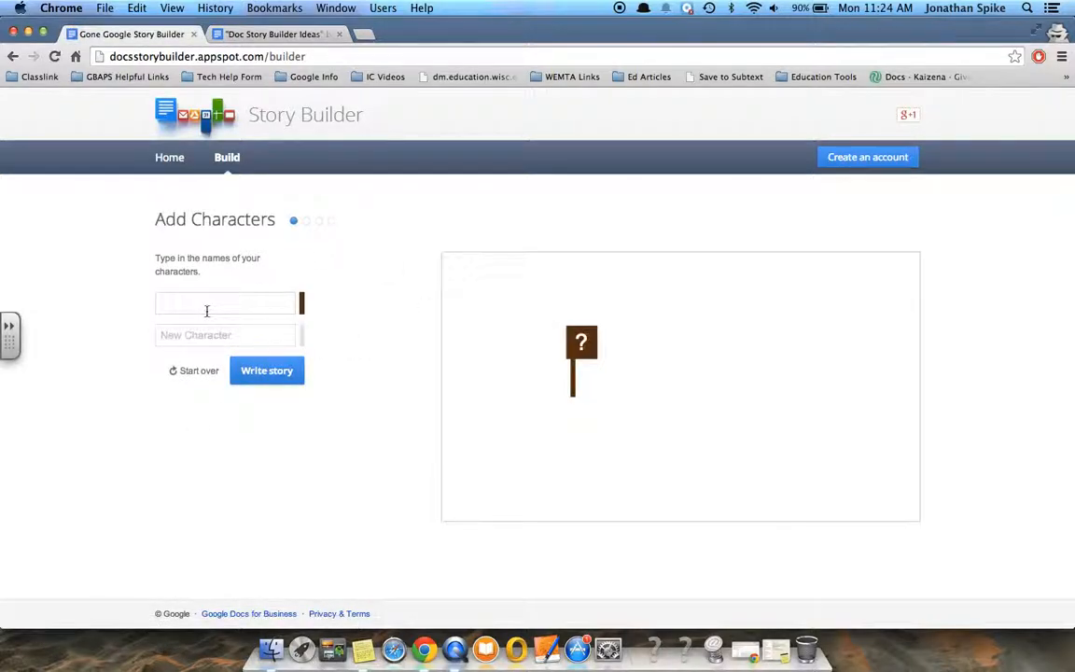
{"action": "type", "text": "George"}
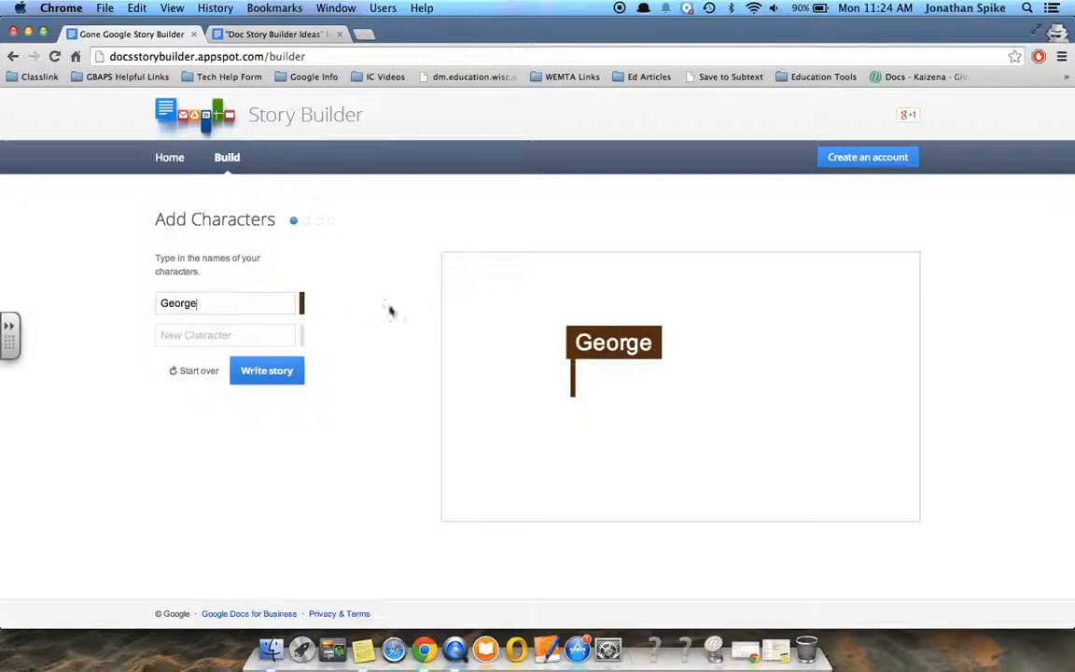
{"action": "left_click", "coordinate": [252, 333]}
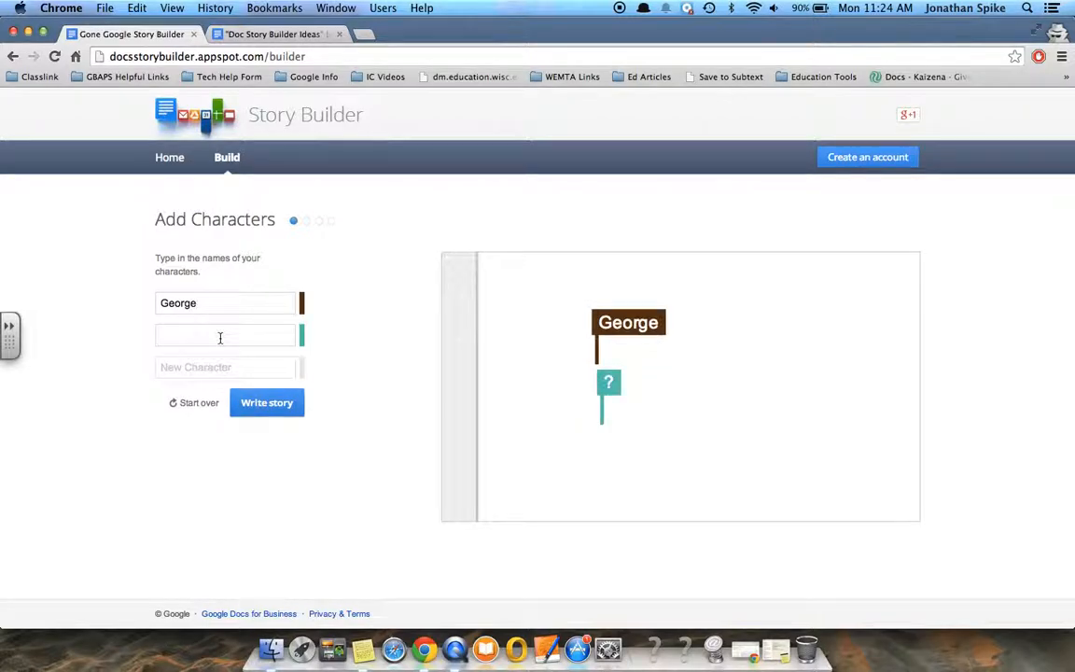
{"action": "type", "text": "Jonny"}
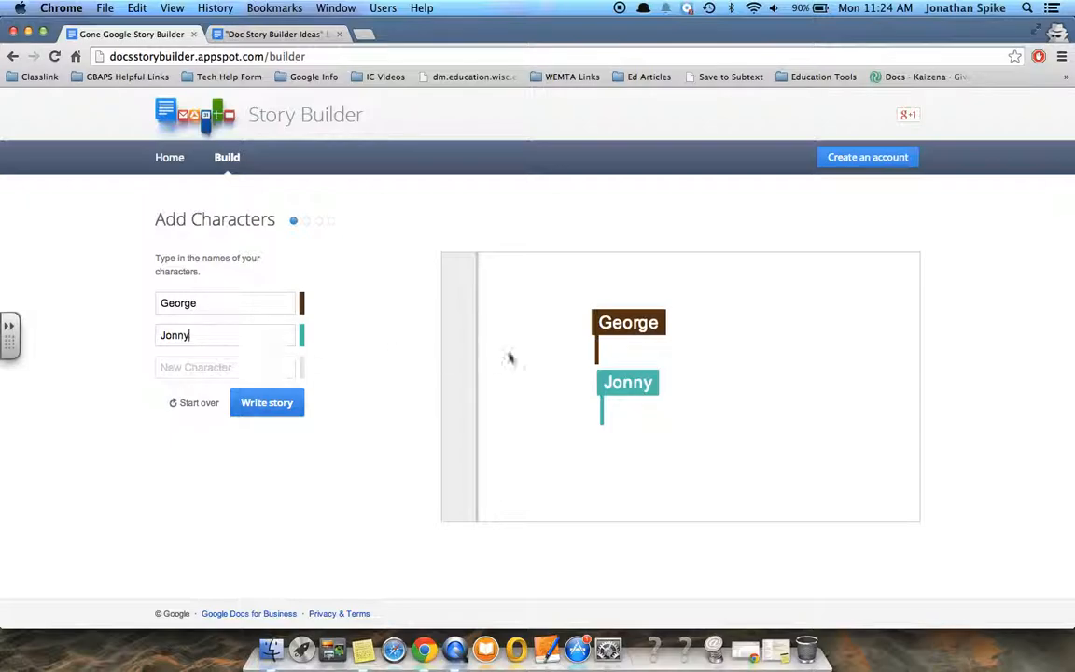
{"action": "left_click", "coordinate": [186, 338]}
{"action": "left_click", "coordinate": [206, 366]}
{"action": "type", "text": "Carl"}
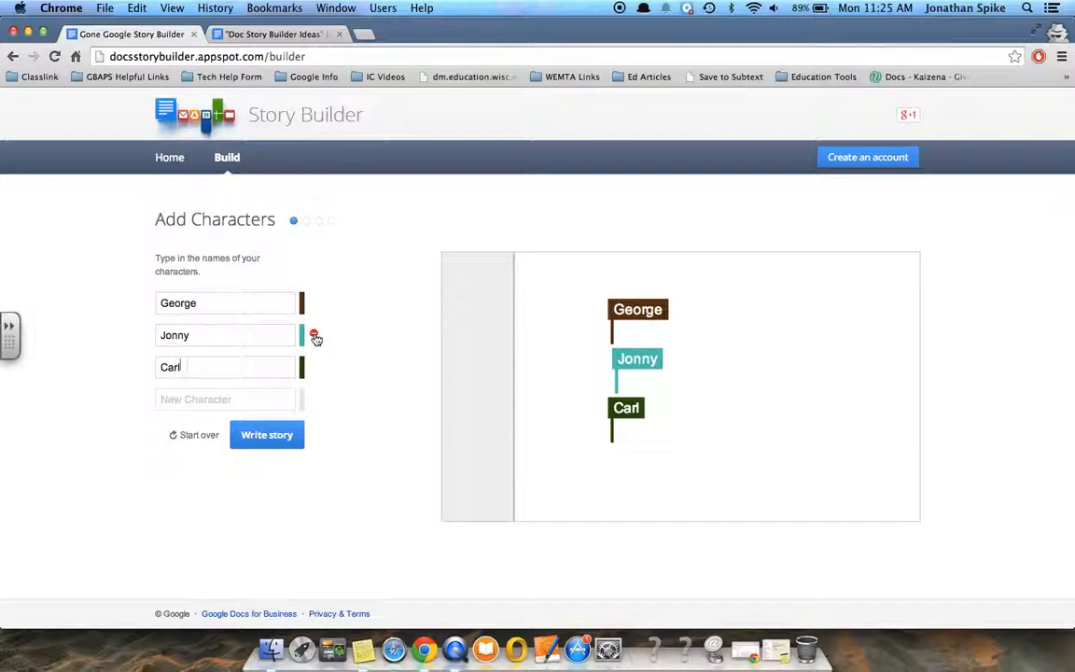
Step: Remove the second character, Jonny, and add Jonny again as the third character below Carl
{"action": "left_click", "coordinate": [315, 338]}
{"action": "left_click", "coordinate": [315, 338]}
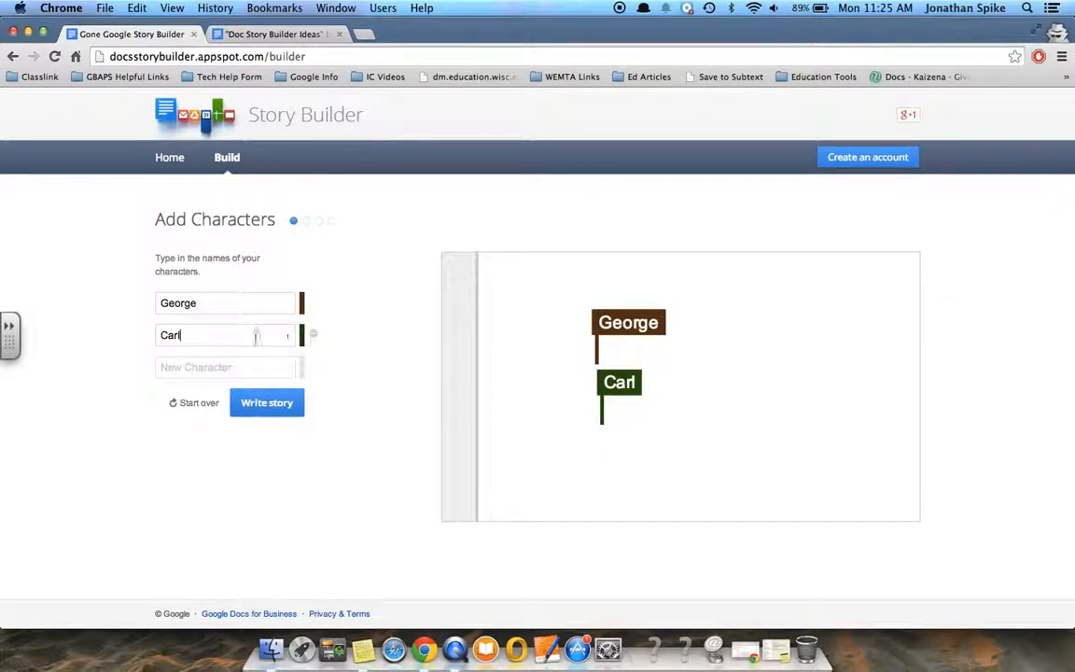
{"action": "left_click", "coordinate": [217, 364]}
{"action": "type", "text": "Jonny"}
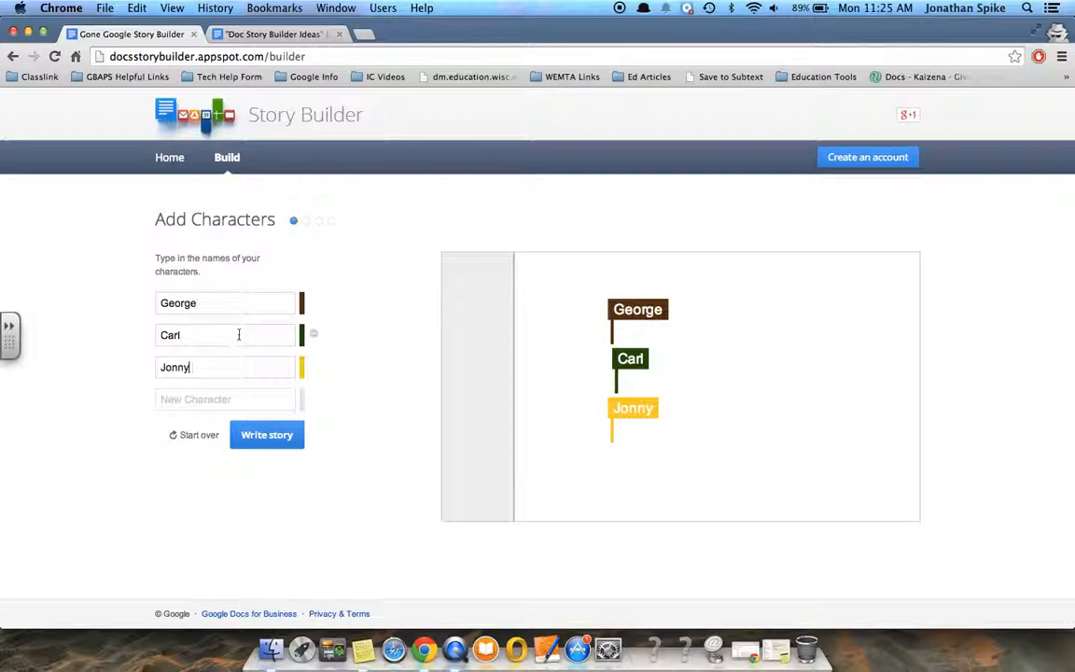
Step: Proceed to writing the story and give George the opening line "Hello world!"
{"action": "left_click", "coordinate": [269, 439]}
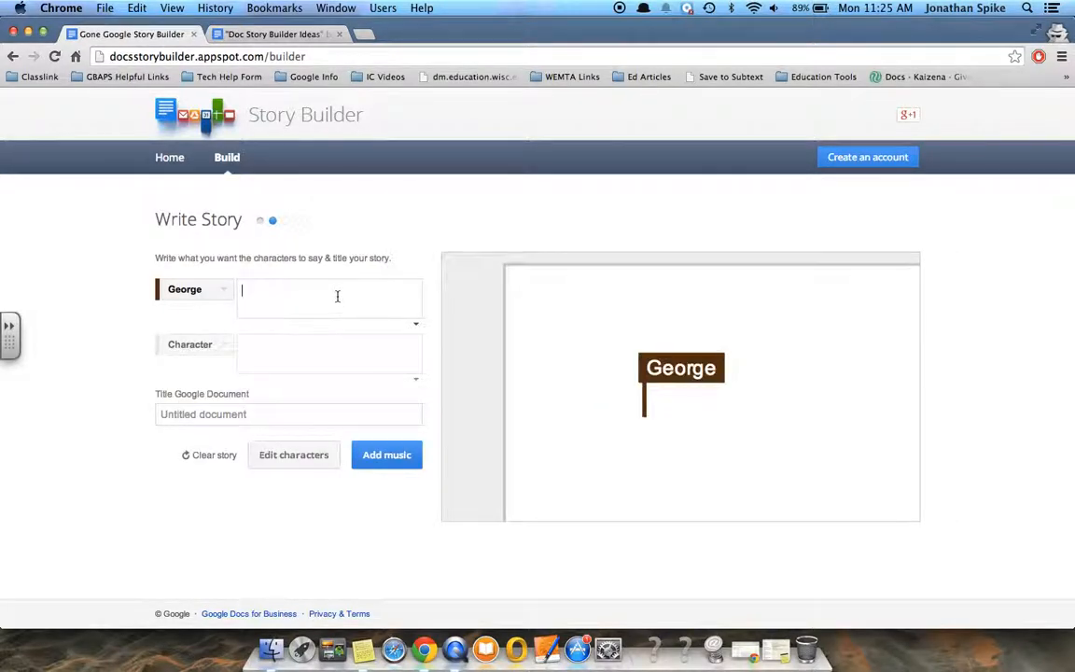
{"action": "left_click", "coordinate": [217, 291]}
{"action": "left_click", "coordinate": [184, 289]}
{"action": "type", "text": "He"}
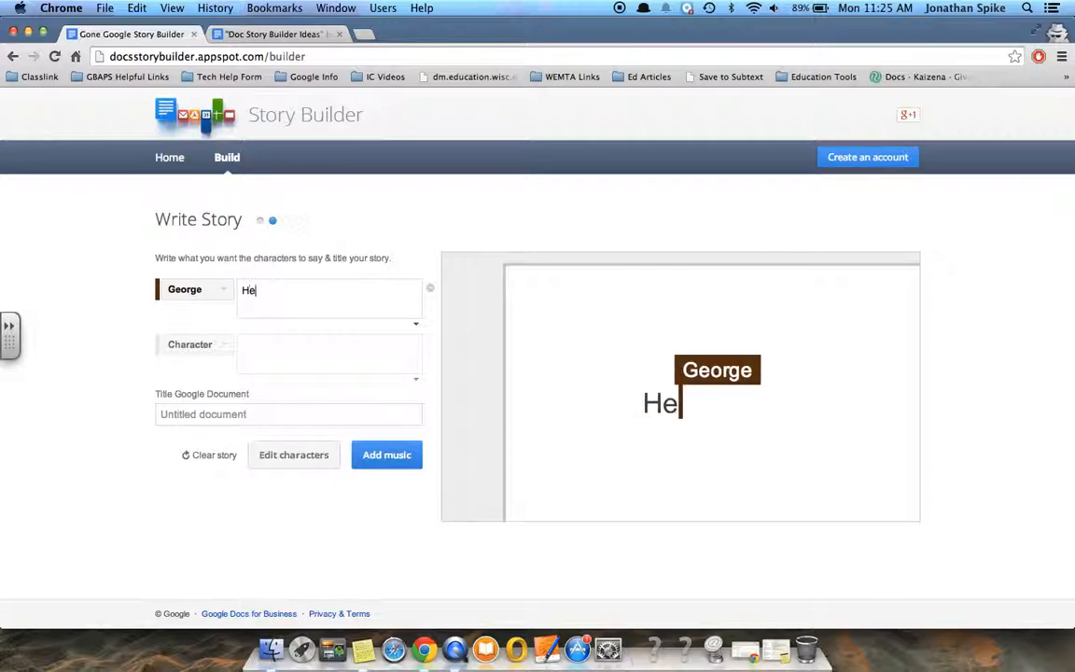
{"action": "type", "text": "llo world!"}
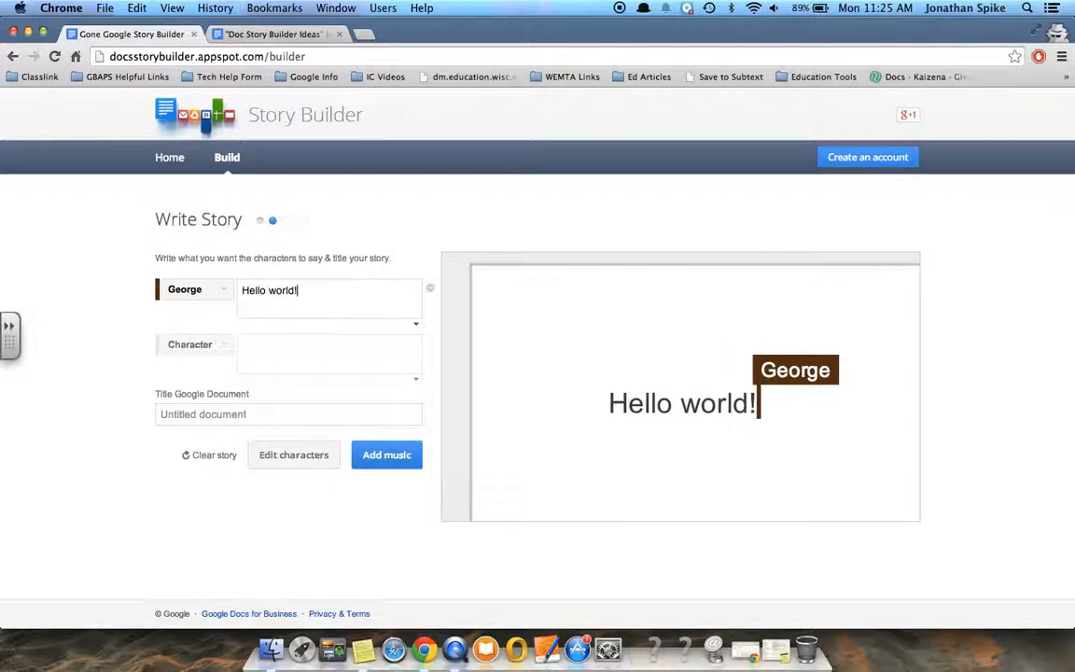
Step: Assign the second story entry to Carl and replace "world!" in the carried-over text with "Jonny!"
{"action": "left_click", "coordinate": [258, 349]}
{"action": "left_click", "coordinate": [221, 349]}
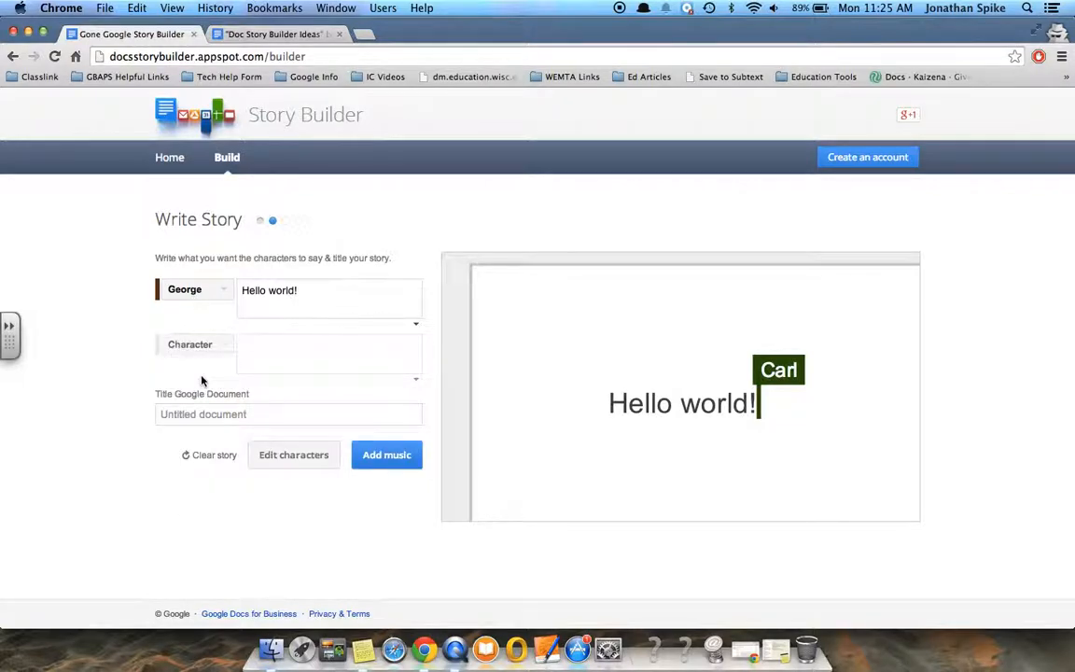
{"action": "left_click", "coordinate": [292, 345]}
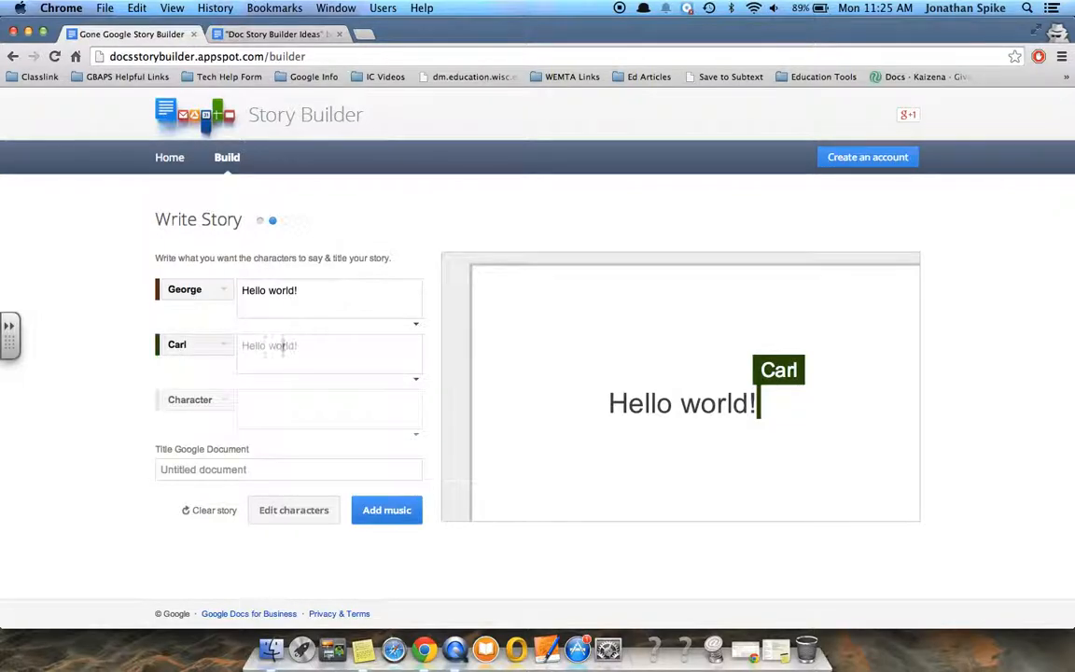
{"action": "left_click", "coordinate": [221, 348]}
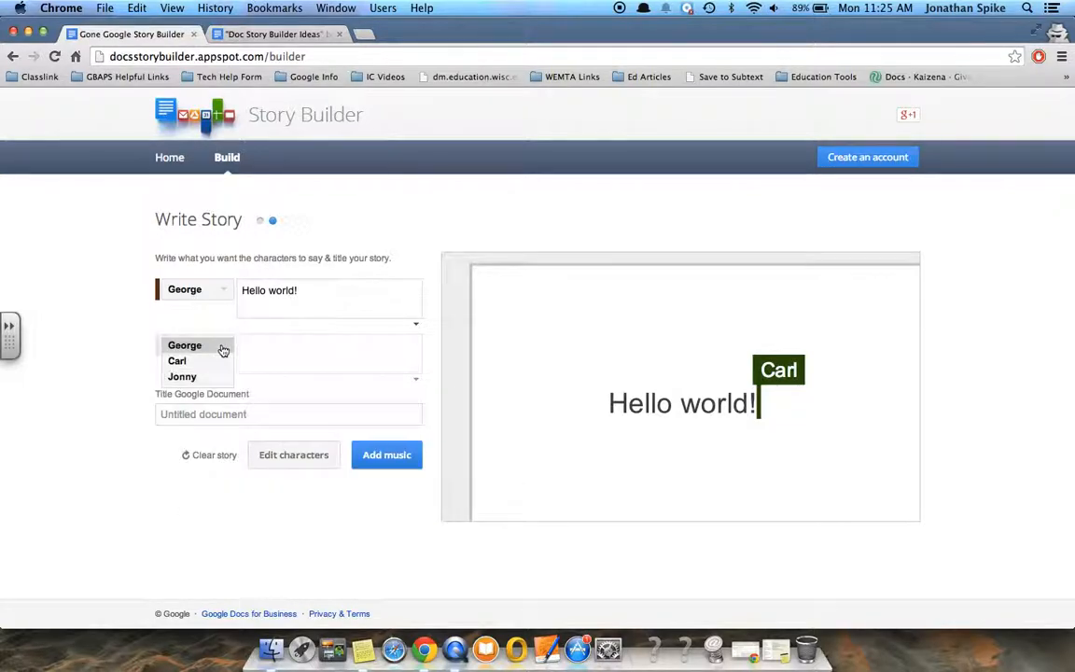
{"action": "left_click", "coordinate": [292, 337]}
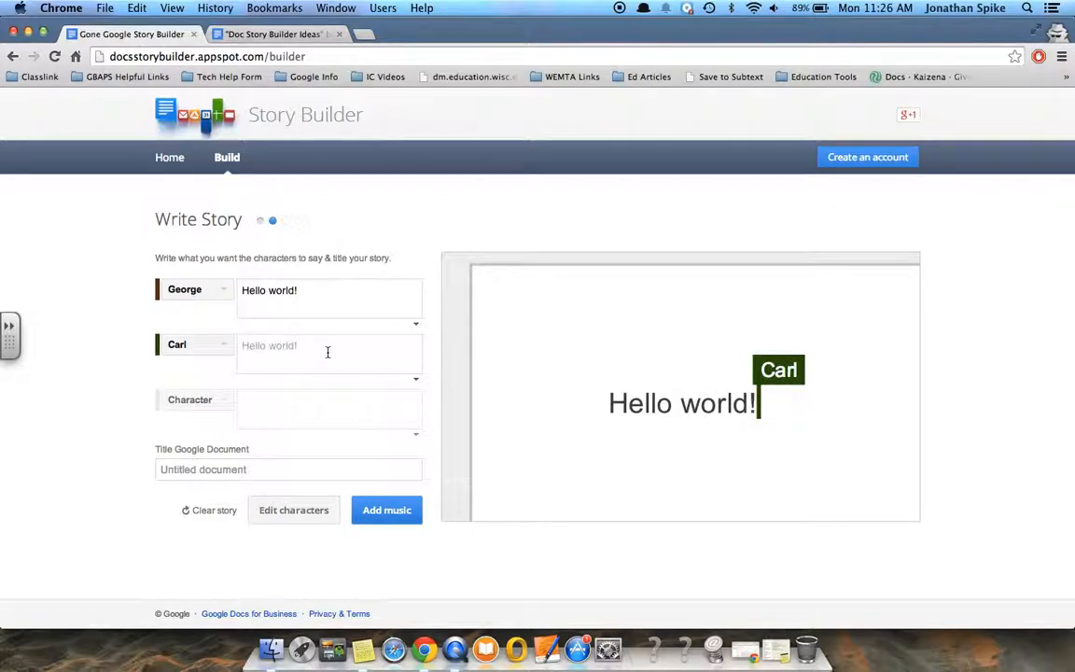
{"action": "left_click_drag", "start_coordinate": [315, 346], "coordinate": [275, 347]}
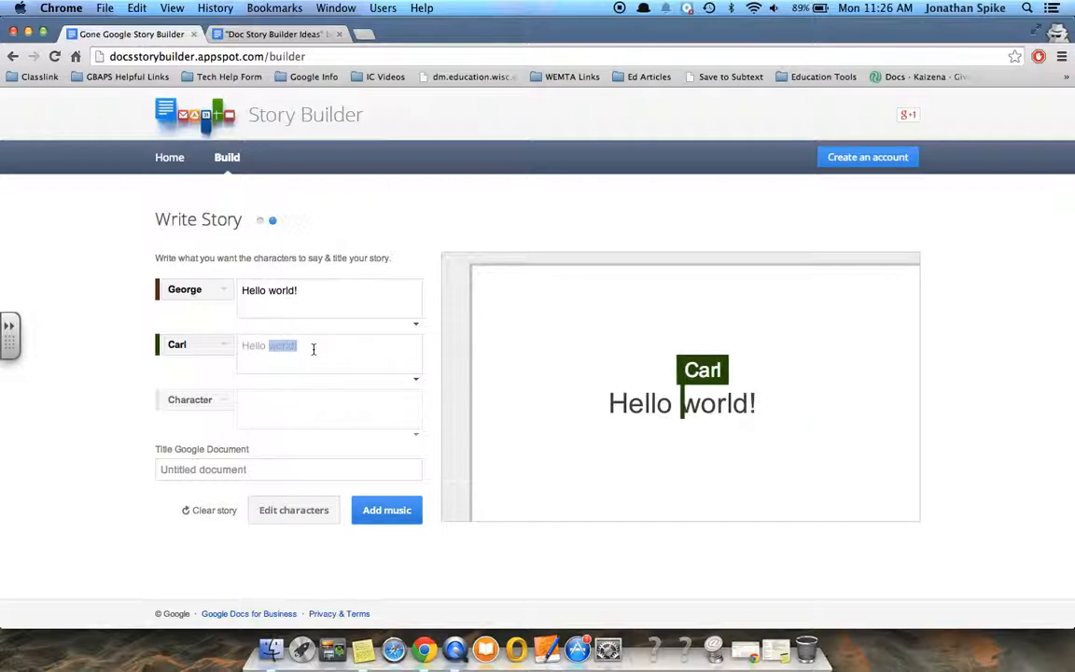
{"action": "key", "text": "BackSpace"}
{"action": "type", "text": "Jonny!"}
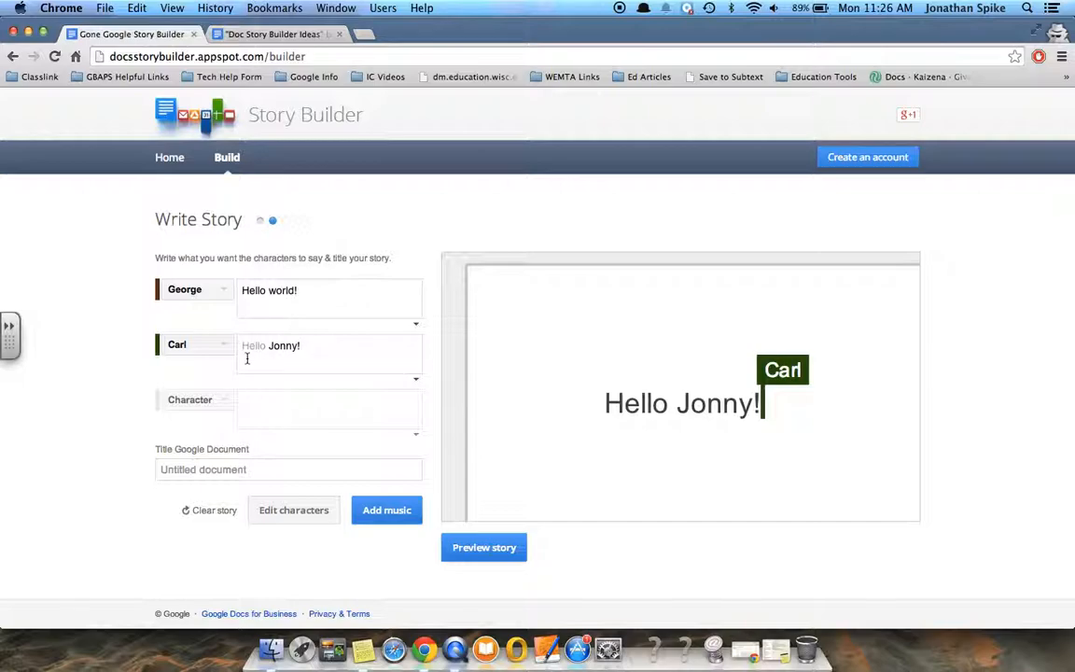
Step: Add a third story entry for Jonny that appends "Well hello Carl and George!" to the existing text
{"action": "left_click", "coordinate": [259, 400]}
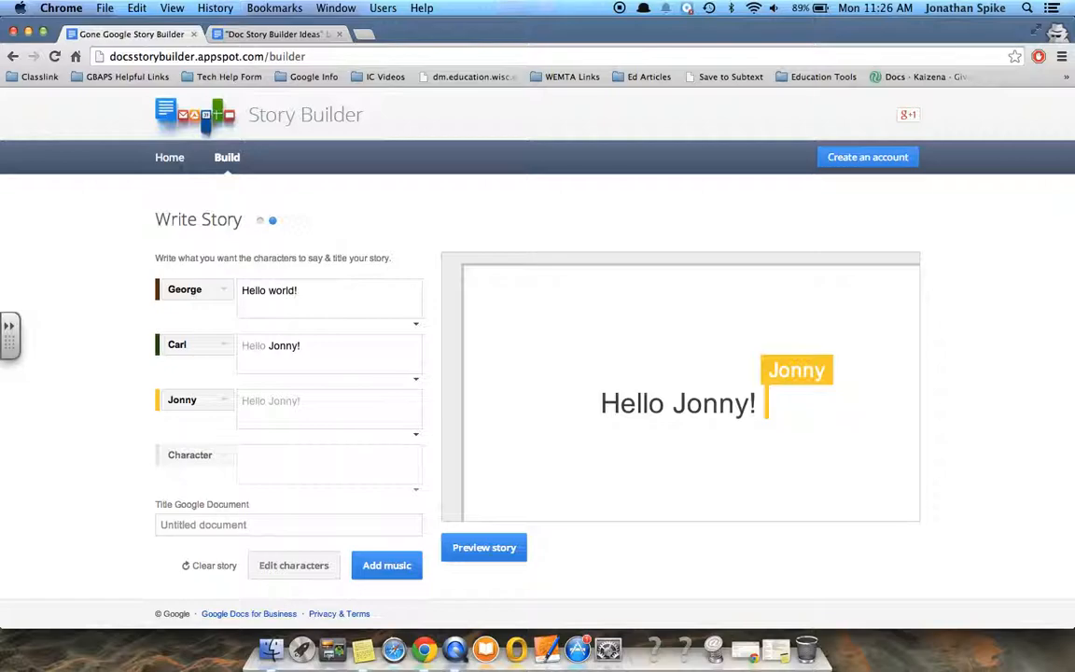
{"action": "type", "text": "Well hello Carl "}
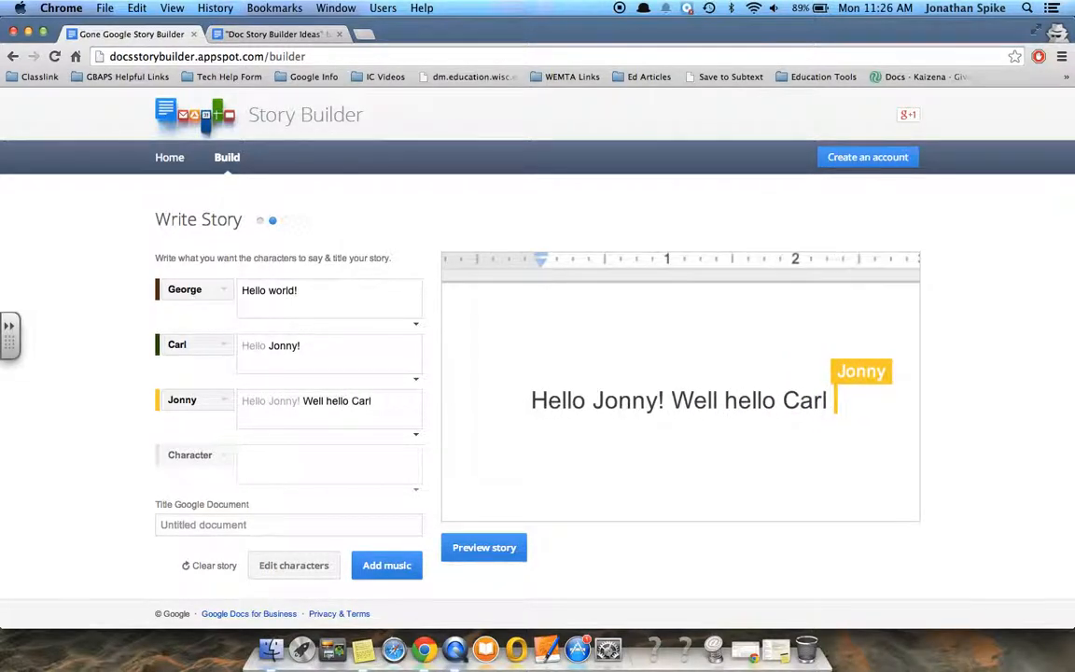
{"action": "type", "text": "and George!"}
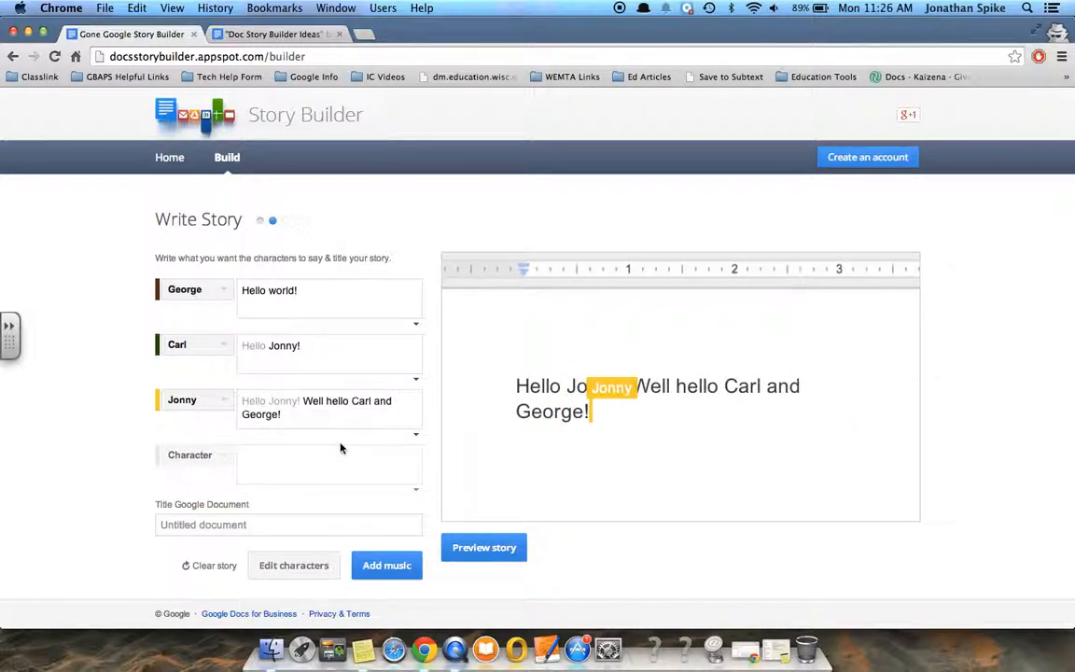
Step: Add a fourth entry for George and replace all its carried-over text with "Great seeing you in this doc!"
{"action": "left_click", "coordinate": [288, 455]}
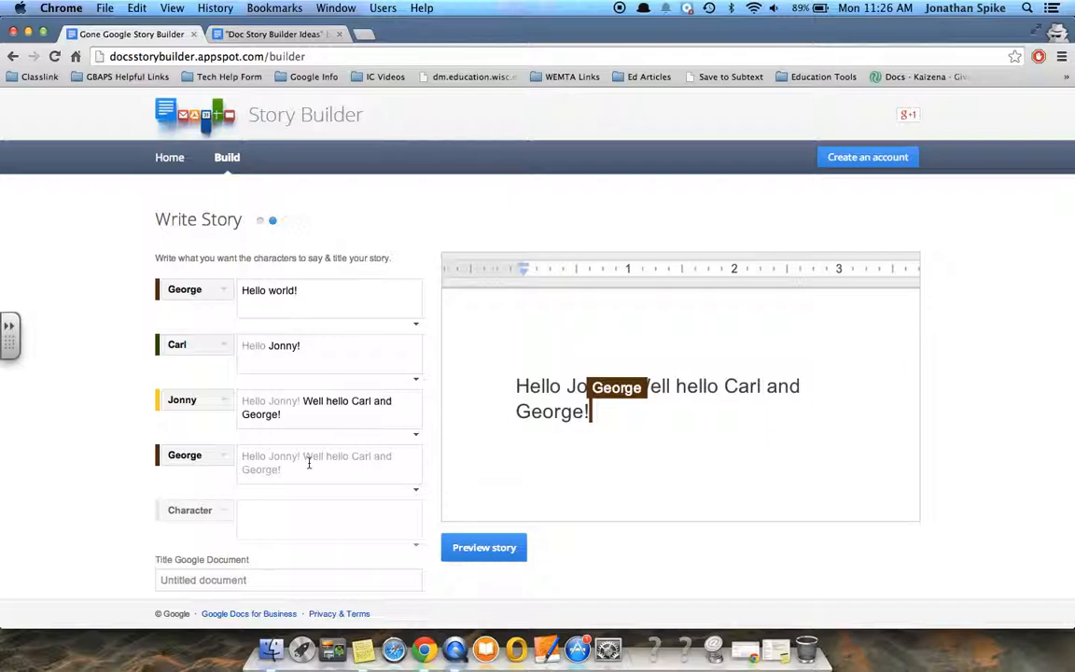
{"action": "left_click_drag", "start_coordinate": [298, 471], "coordinate": [231, 464]}
{"action": "type", "text": "Great"}
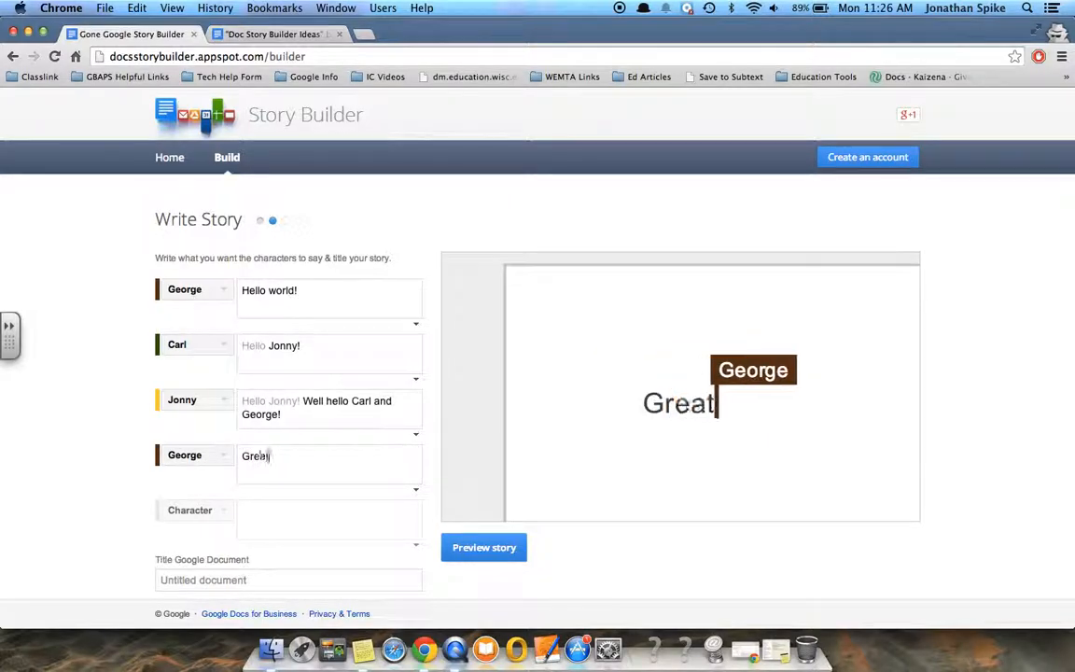
{"action": "type", "text": " seeing y"}
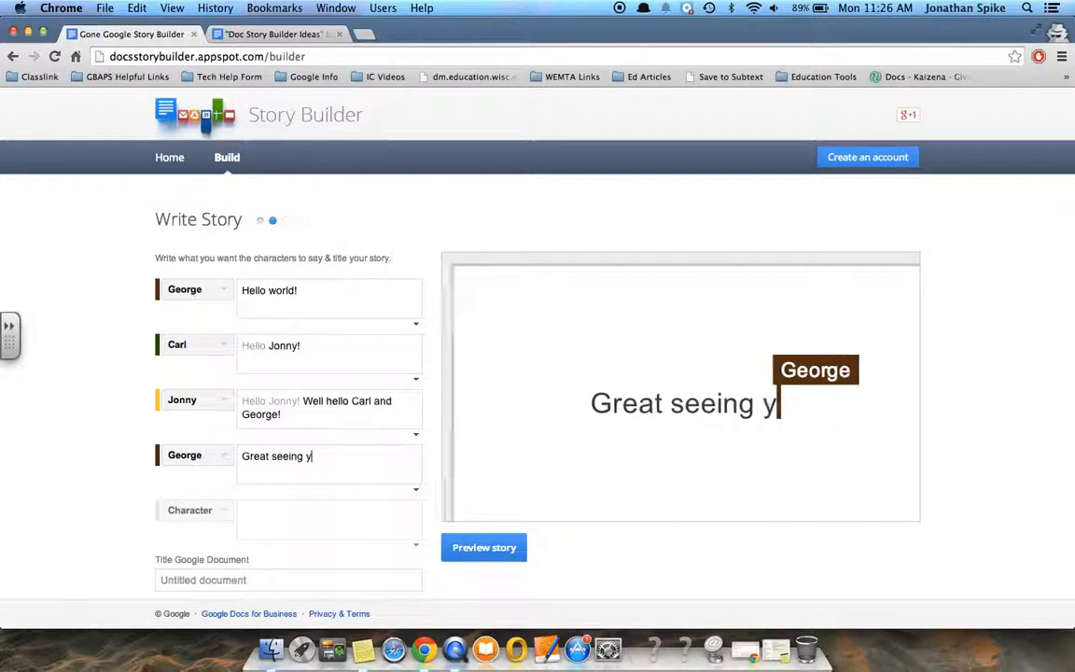
{"action": "type", "text": "ou in this doc!"}
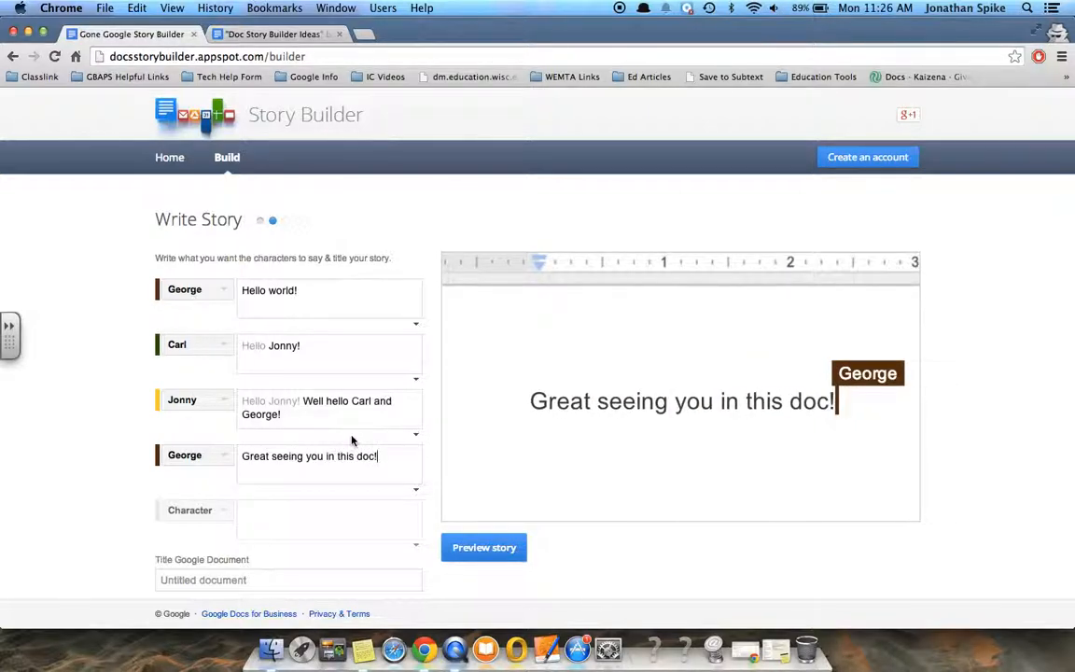
Step: Title the story's Google document "Three's Company"
{"action": "scroll", "coordinate": [353, 441], "scroll_direction": "down", "scroll_amount": 2}
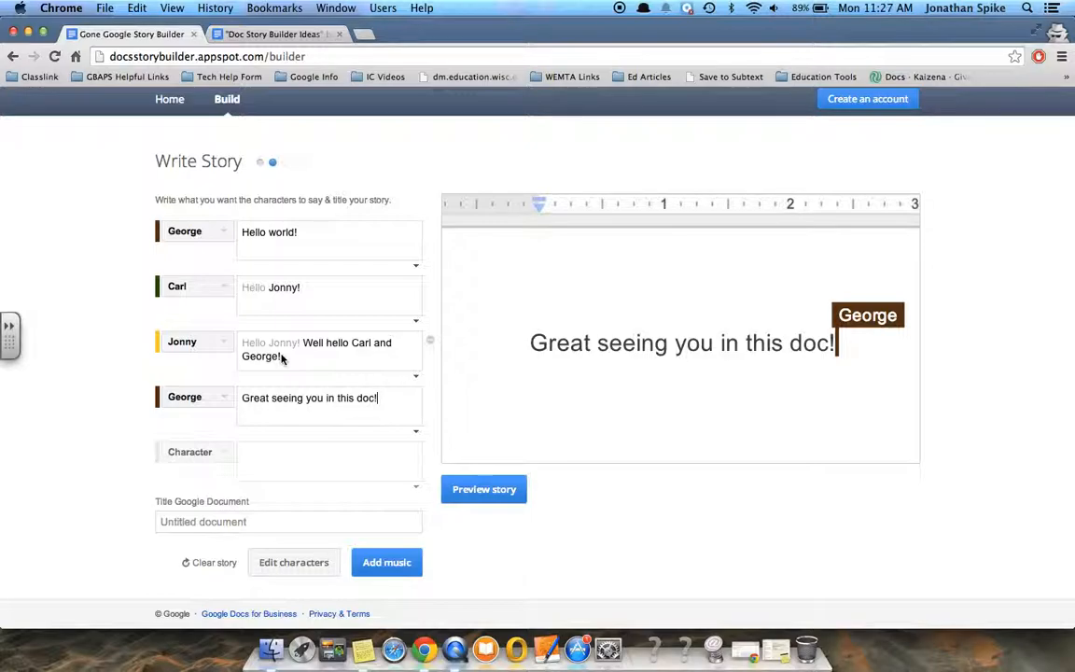
{"action": "mouse_move", "coordinate": [576, 311]}
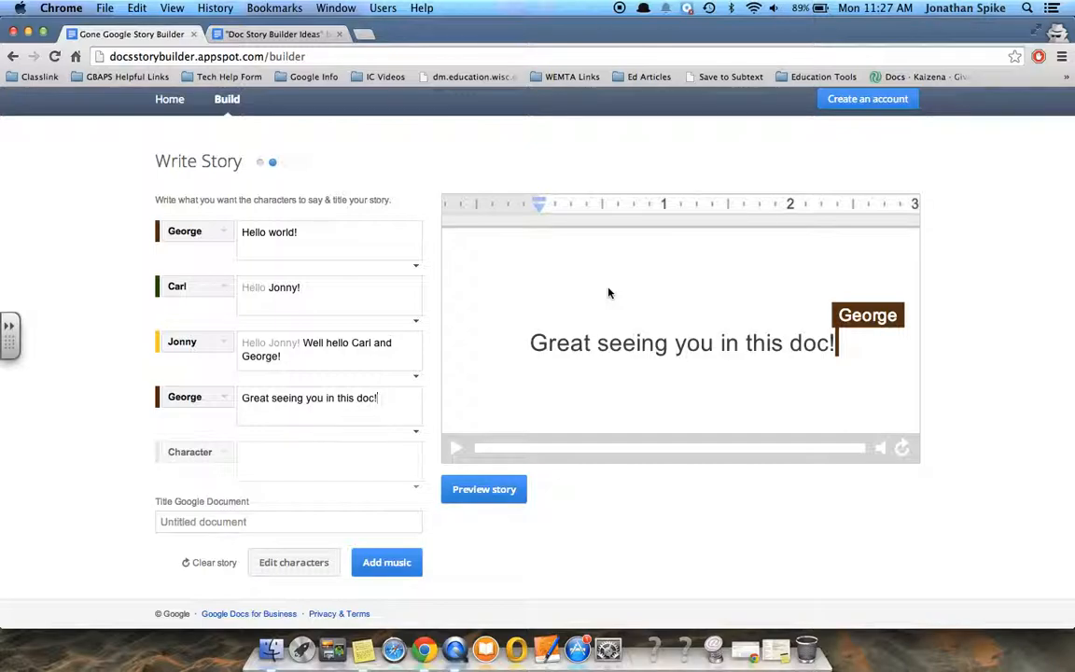
{"action": "left_click", "coordinate": [254, 525]}
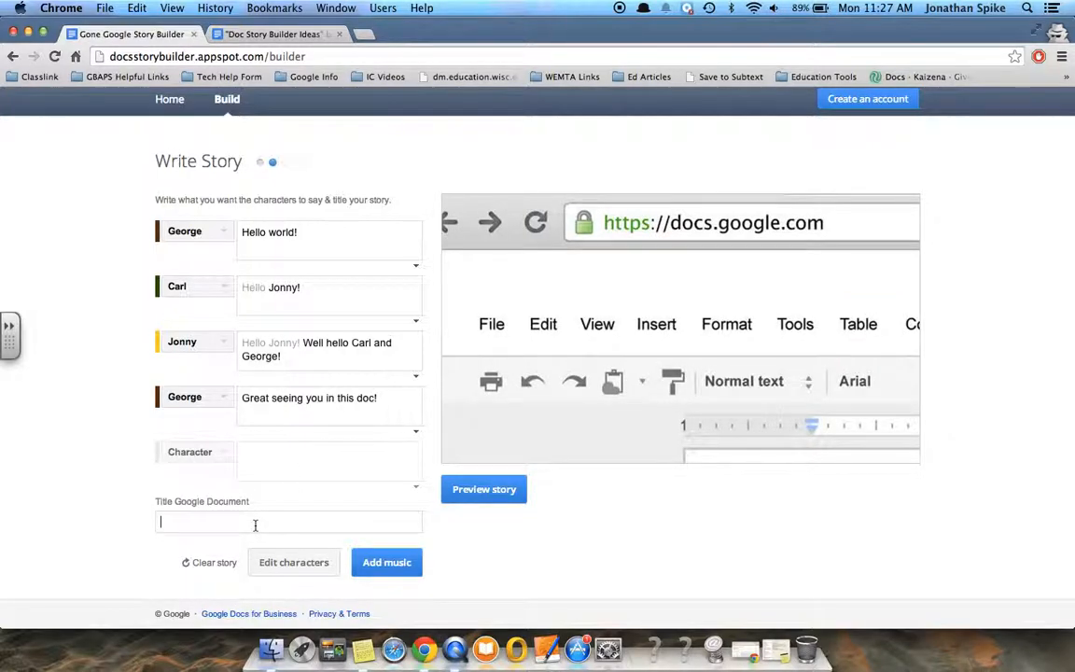
{"action": "left_click", "coordinate": [255, 526]}
{"action": "type", "text": "Three's C"}
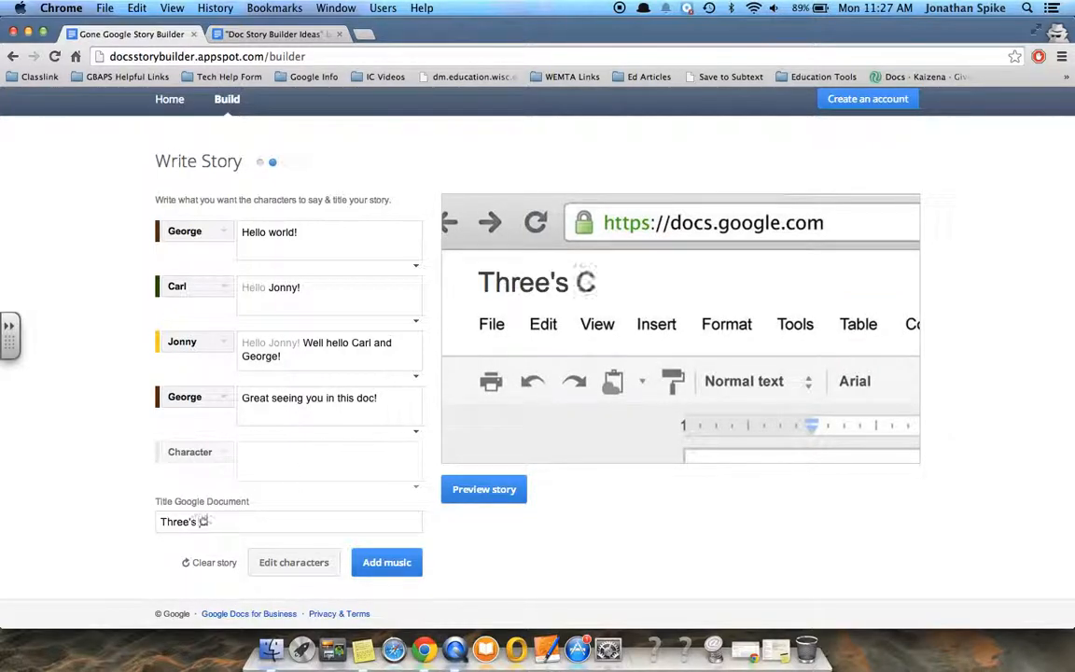
{"action": "type", "text": "ompany"}
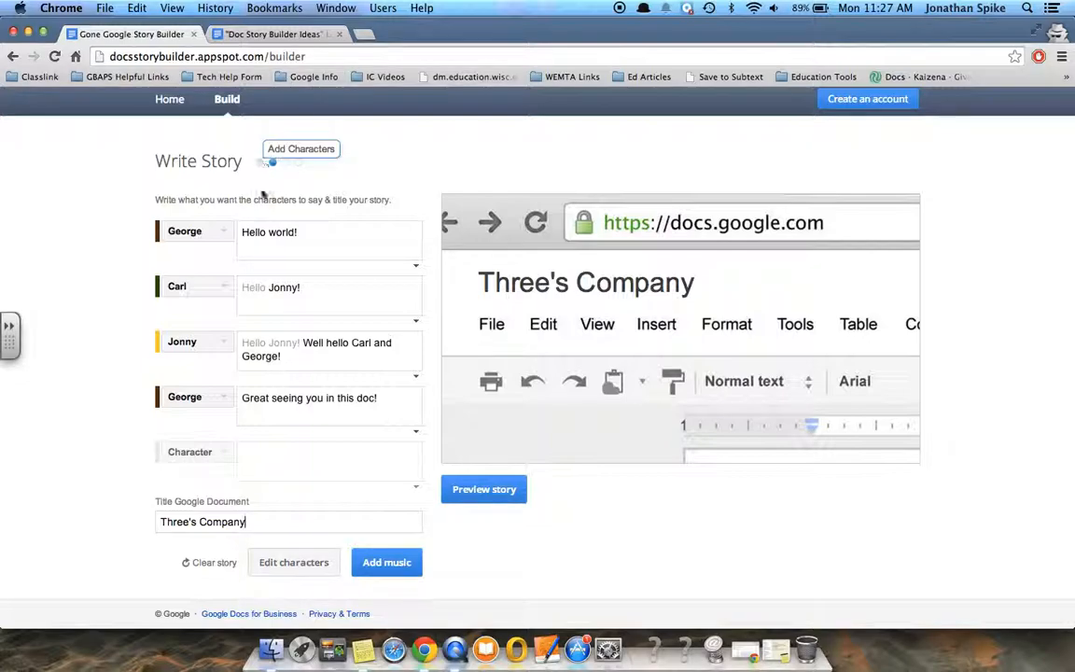
Step: Proceed to the soundtrack selection, preview the Go Google soundtrack and raise the system volume
{"action": "left_click", "coordinate": [387, 561]}
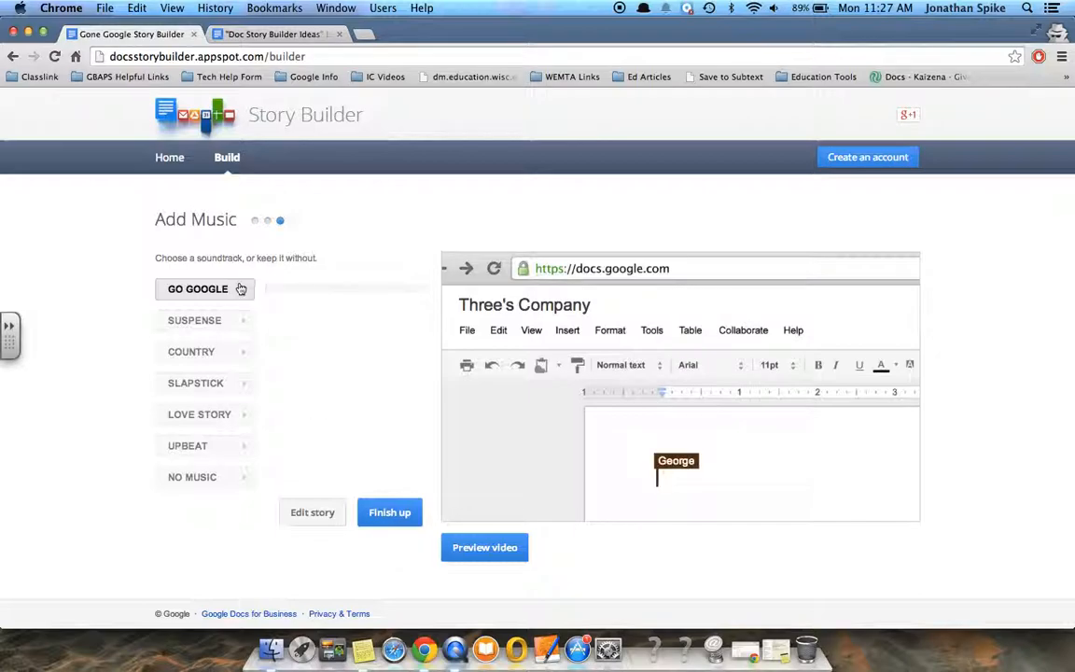
{"action": "key", "text": "XF86AudioRaiseVolume"}
{"action": "key", "text": "XF86AudioRaiseVolume"}
{"action": "key", "text": "XF86AudioRaiseVolume"}
{"action": "key", "text": "XF86AudioRaiseVolume"}
{"action": "key", "text": "XF86AudioRaiseVolume"}
{"action": "key", "text": "XF86AudioRaiseVolume"}
{"action": "key", "text": "XF86AudioRaiseVolume"}
{"action": "key", "text": "XF86AudioRaiseVolume"}
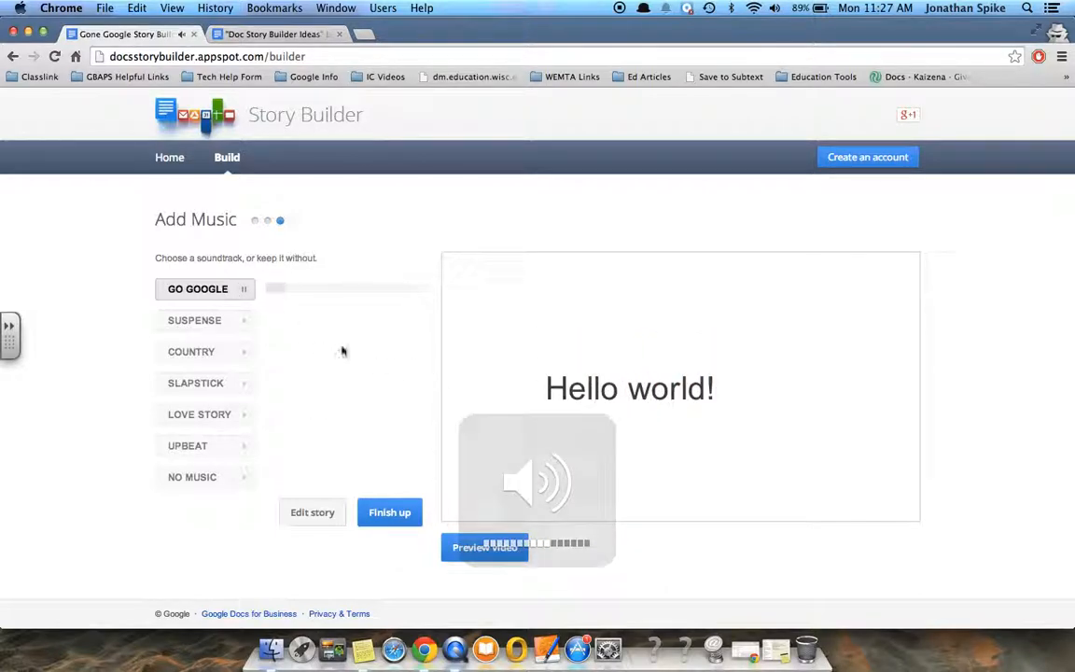
Step: Try out the Suspense and Slapstick soundtracks and set the story to No Music
{"action": "left_click", "coordinate": [220, 322]}
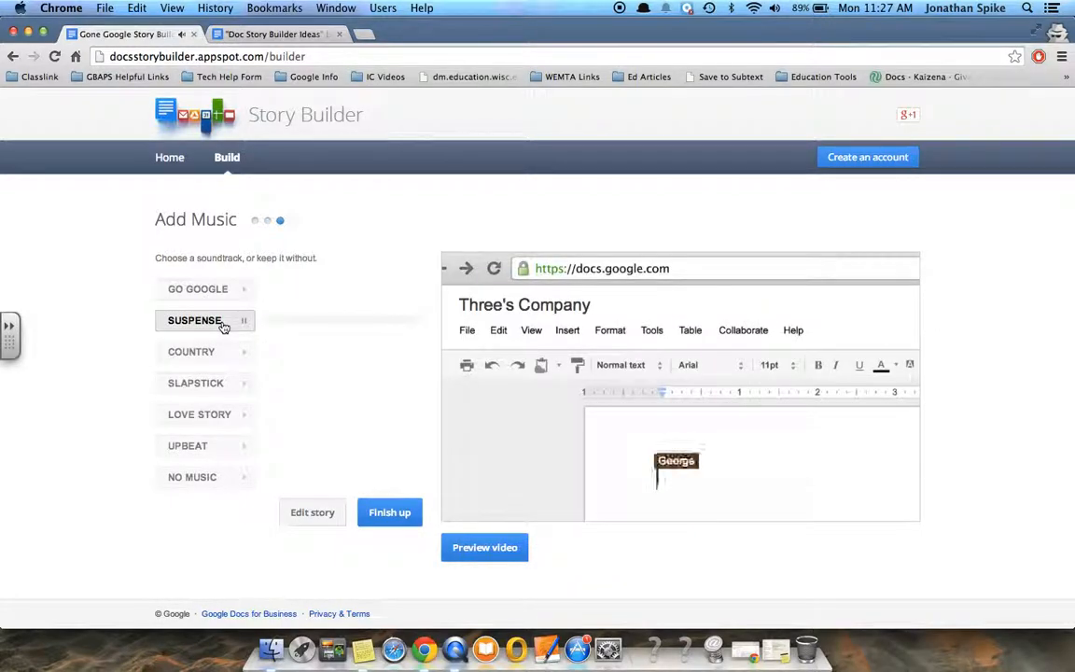
{"action": "left_click", "coordinate": [215, 383]}
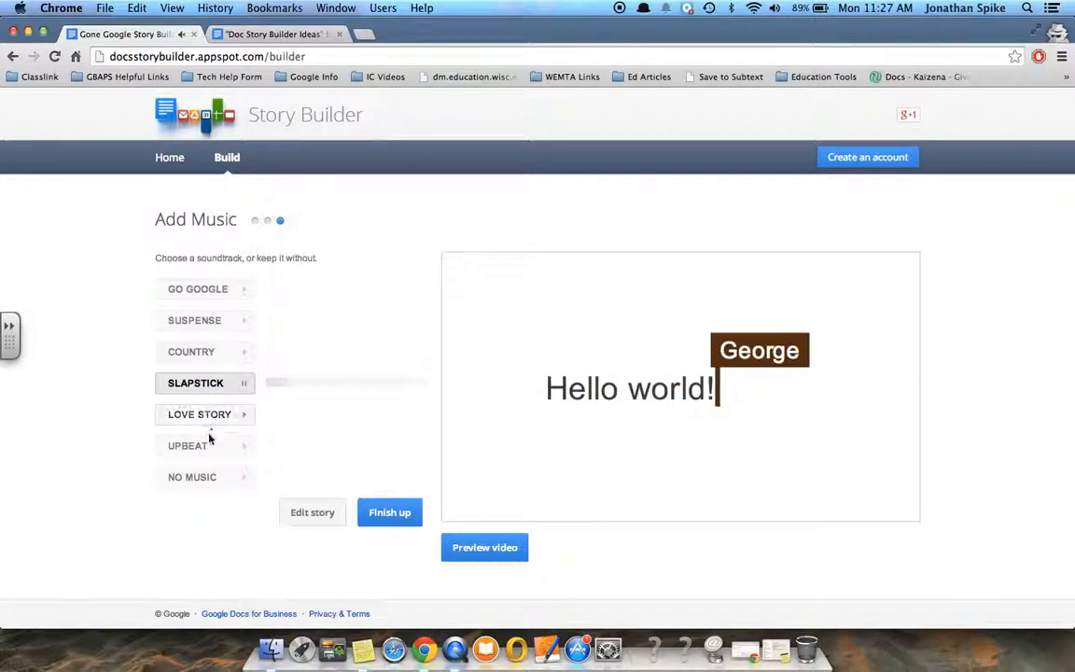
{"action": "left_click", "coordinate": [197, 477]}
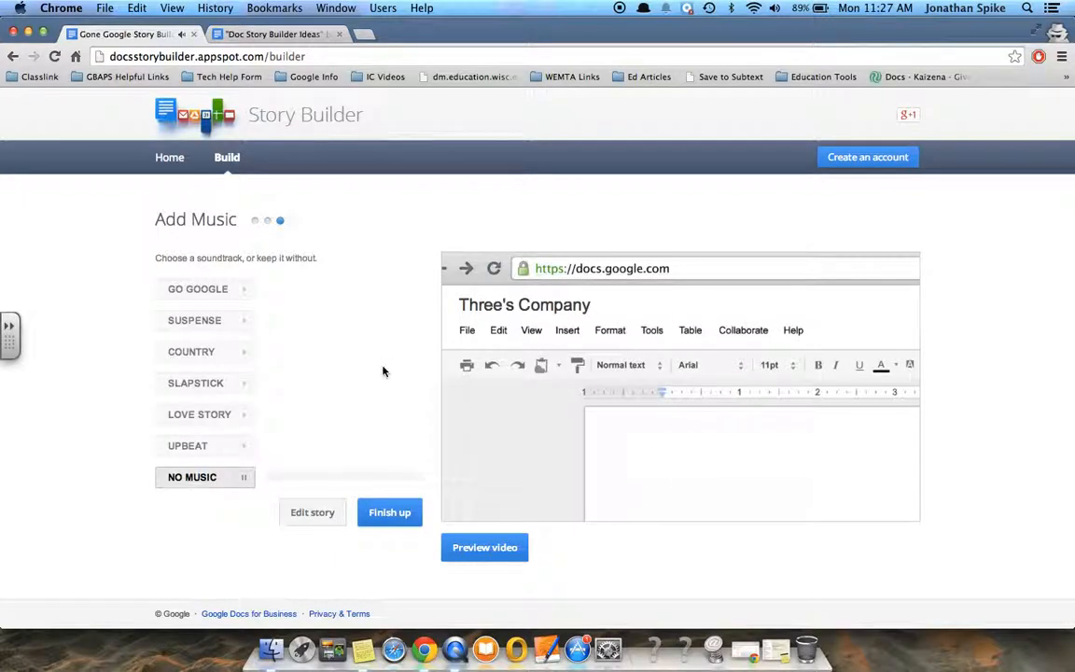
Step: Finish the story, request its share link under the author's name and preview the video
{"action": "left_click", "coordinate": [391, 517]}
{"action": "scroll", "coordinate": [406, 434], "scroll_direction": "down", "scroll_amount": 2}
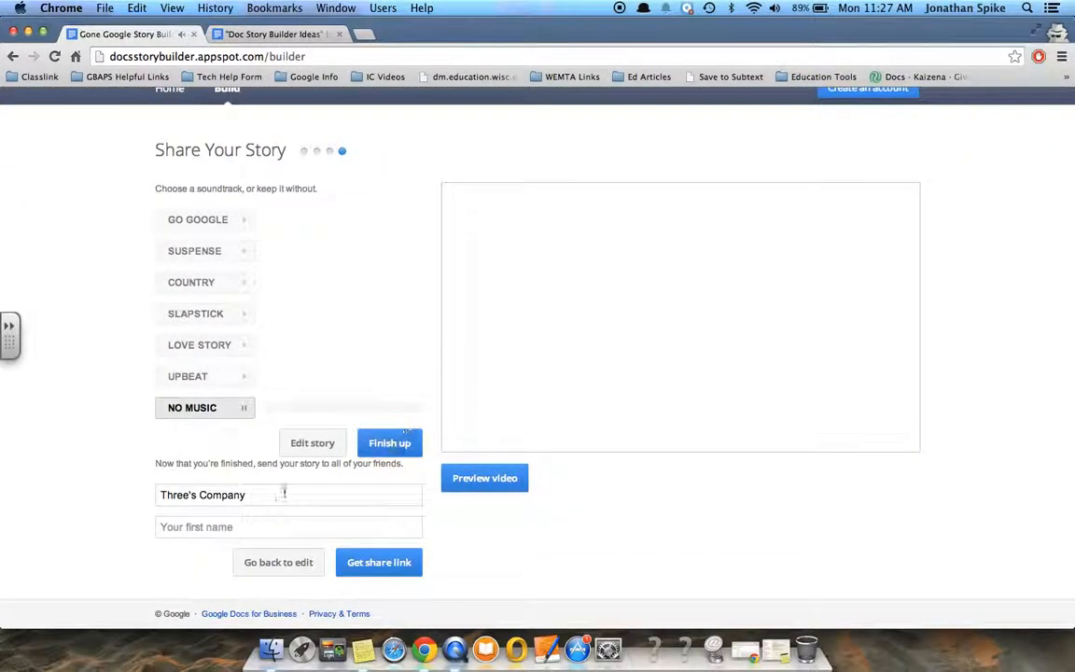
{"action": "left_click", "coordinate": [236, 528]}
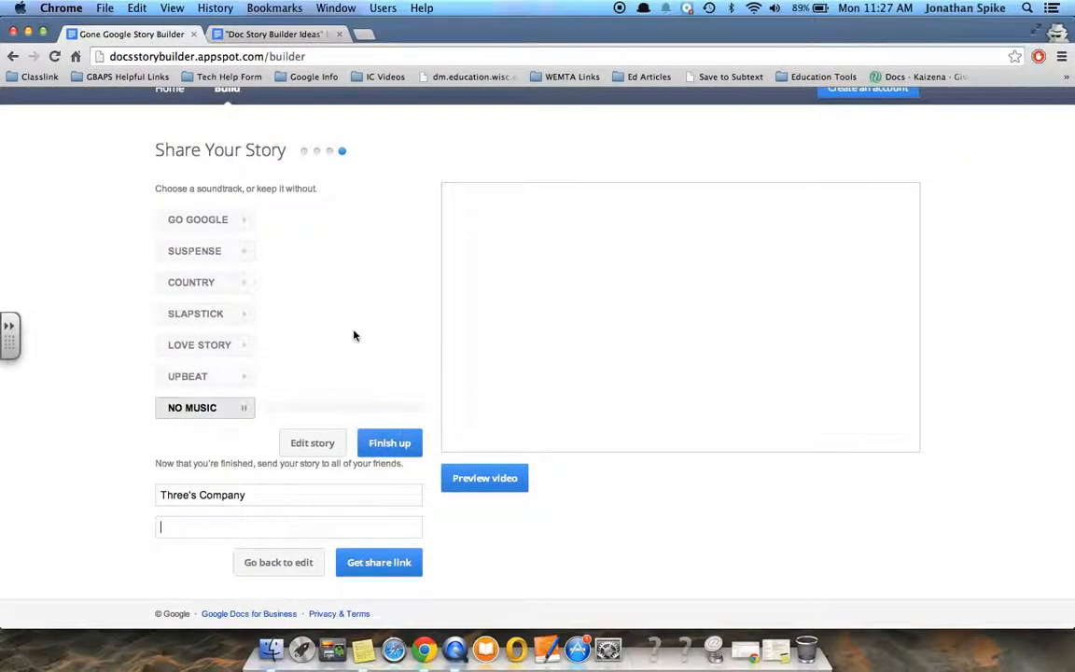
{"action": "type", "text": "Mr. Spike"}
{"action": "left_click", "coordinate": [377, 567]}
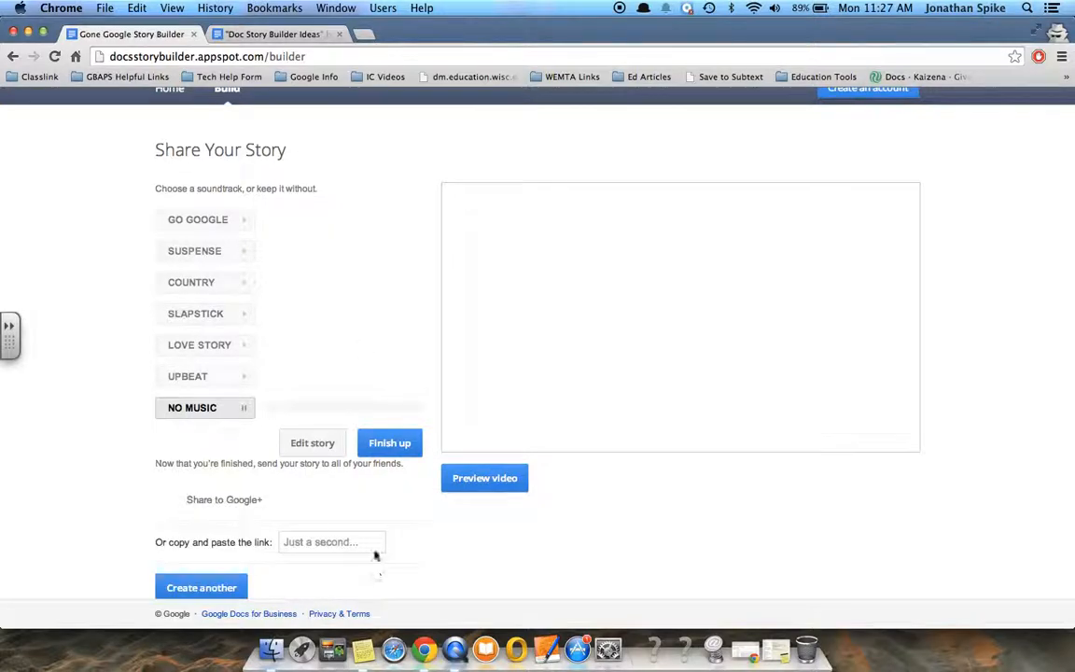
{"action": "scroll", "coordinate": [377, 569], "scroll_direction": "down", "scroll_amount": 2}
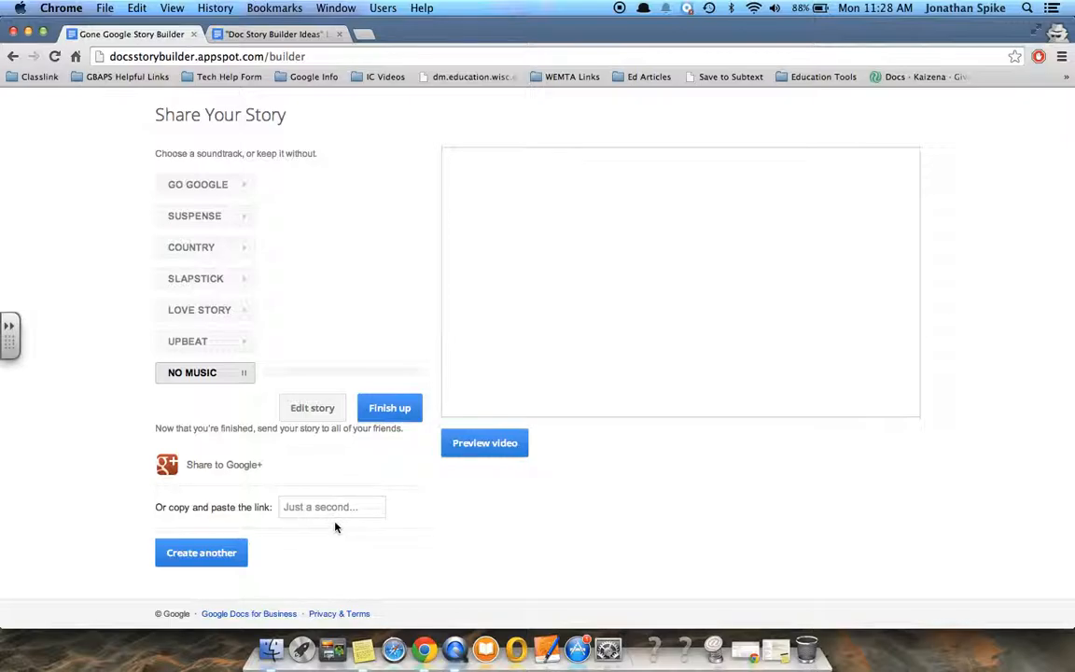
{"action": "left_click", "coordinate": [487, 444]}
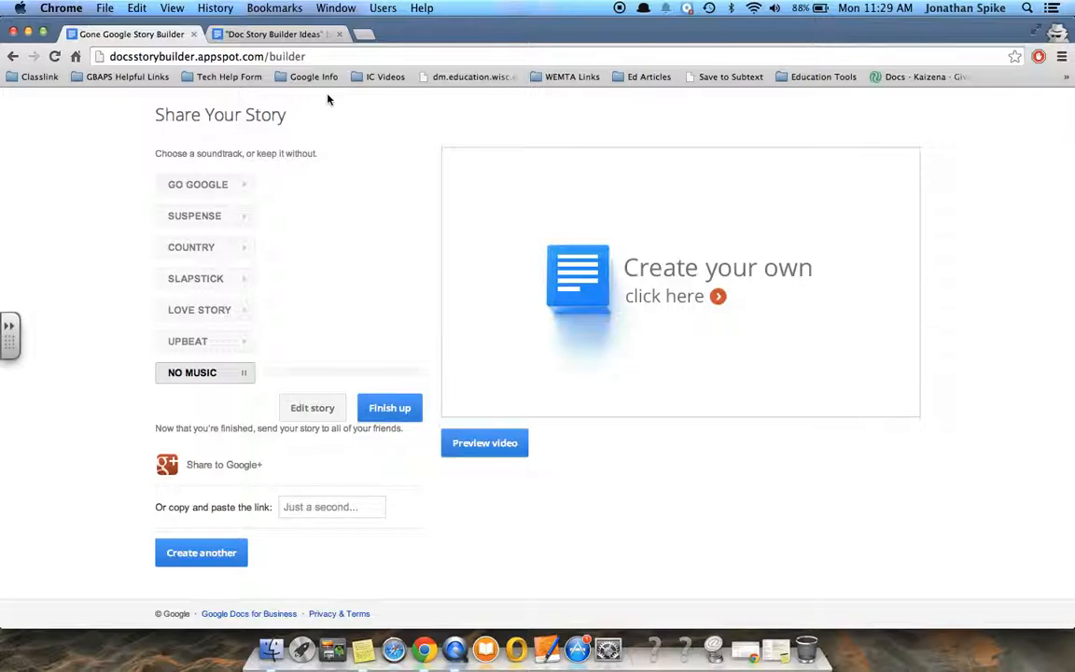
Step: Open the shared "Doc Story Builder Ideas" story, play part of its video and pause it
{"action": "left_click", "coordinate": [280, 35]}
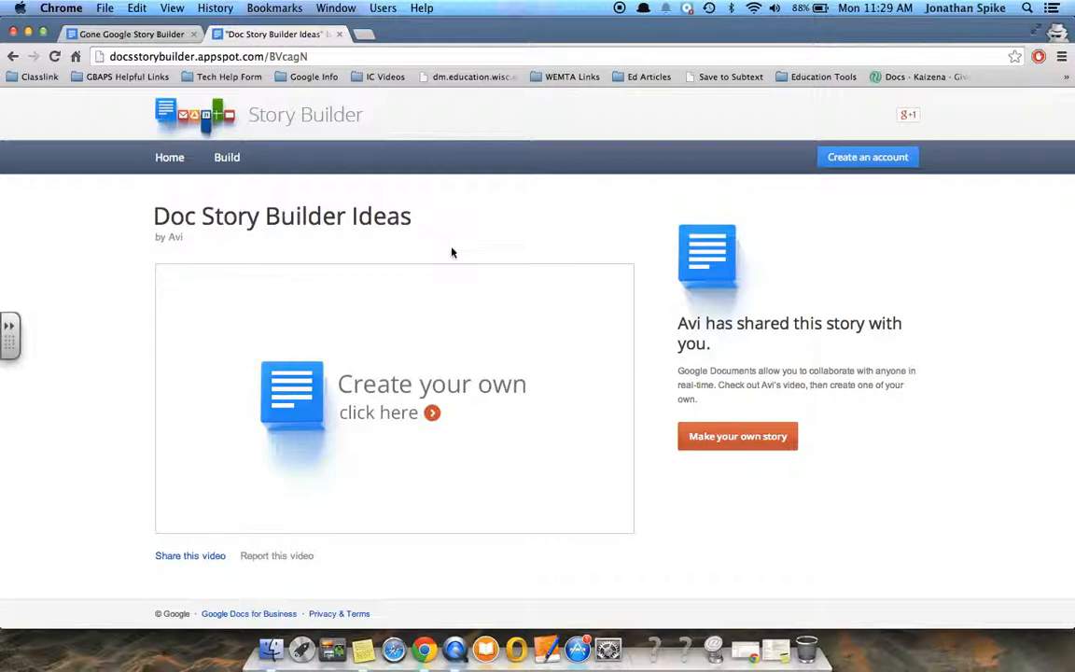
{"action": "mouse_move", "coordinate": [395, 400]}
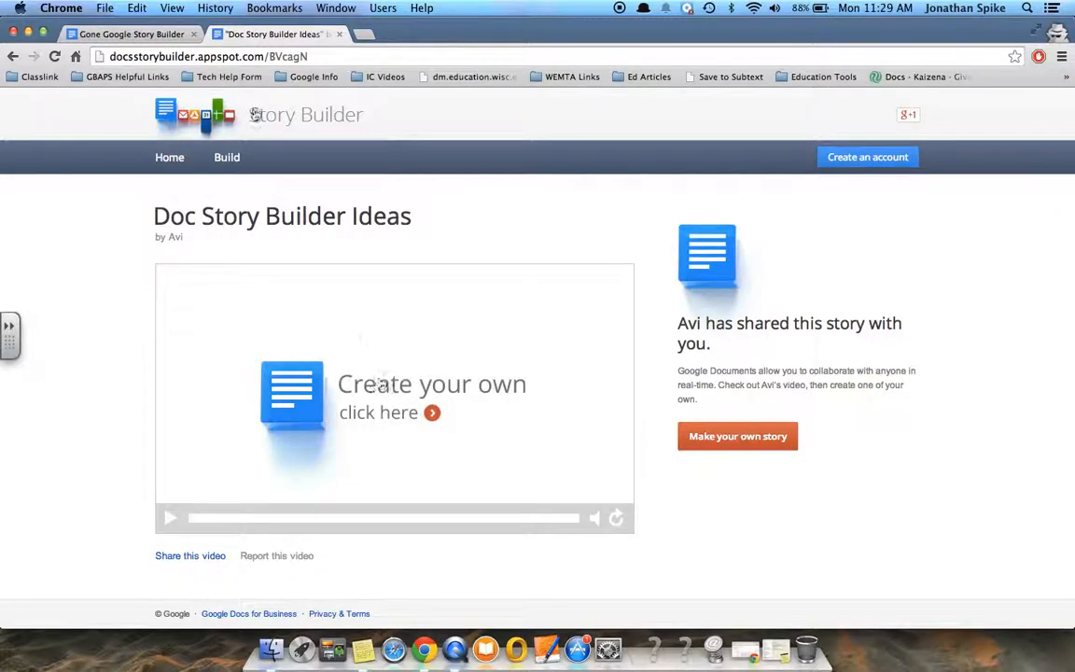
{"action": "left_click", "coordinate": [228, 58]}
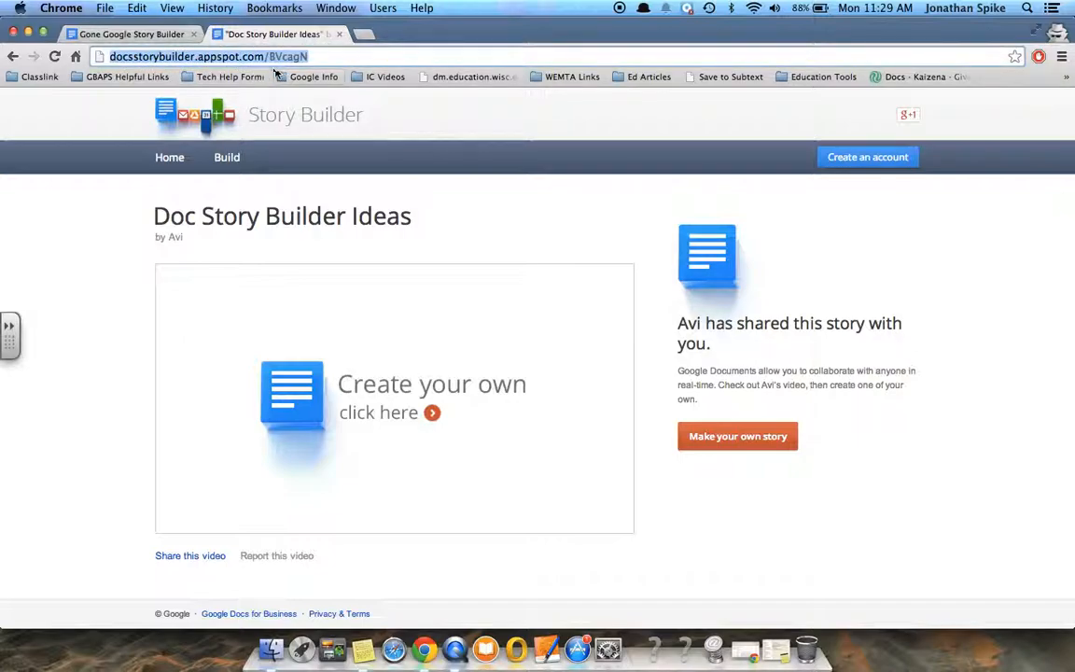
{"action": "left_click", "coordinate": [320, 56]}
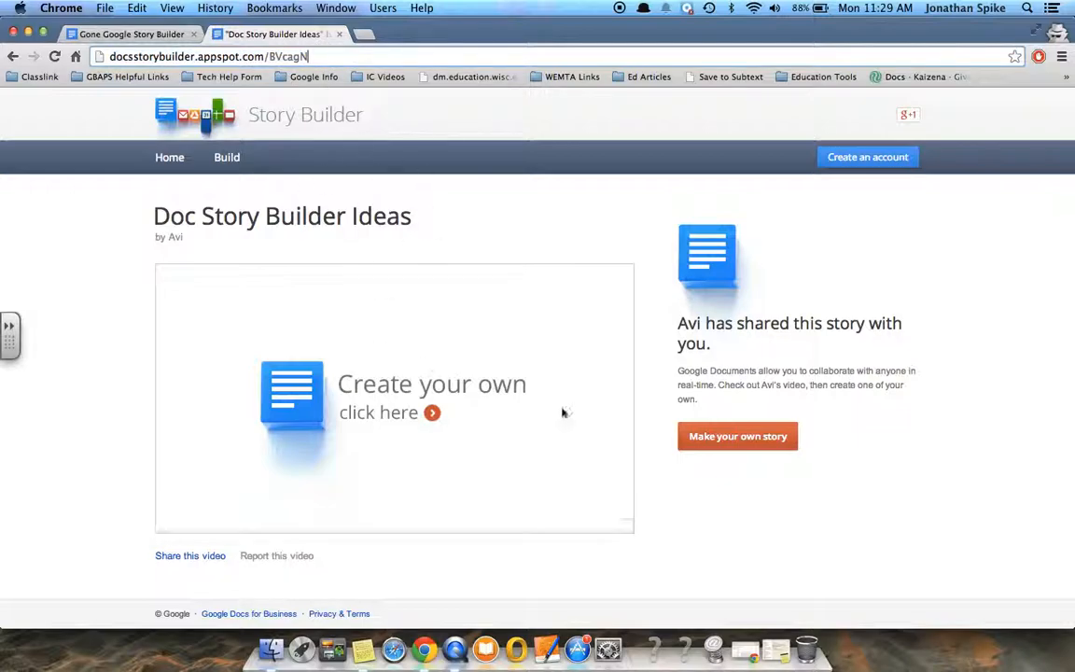
{"action": "left_click", "coordinate": [404, 387]}
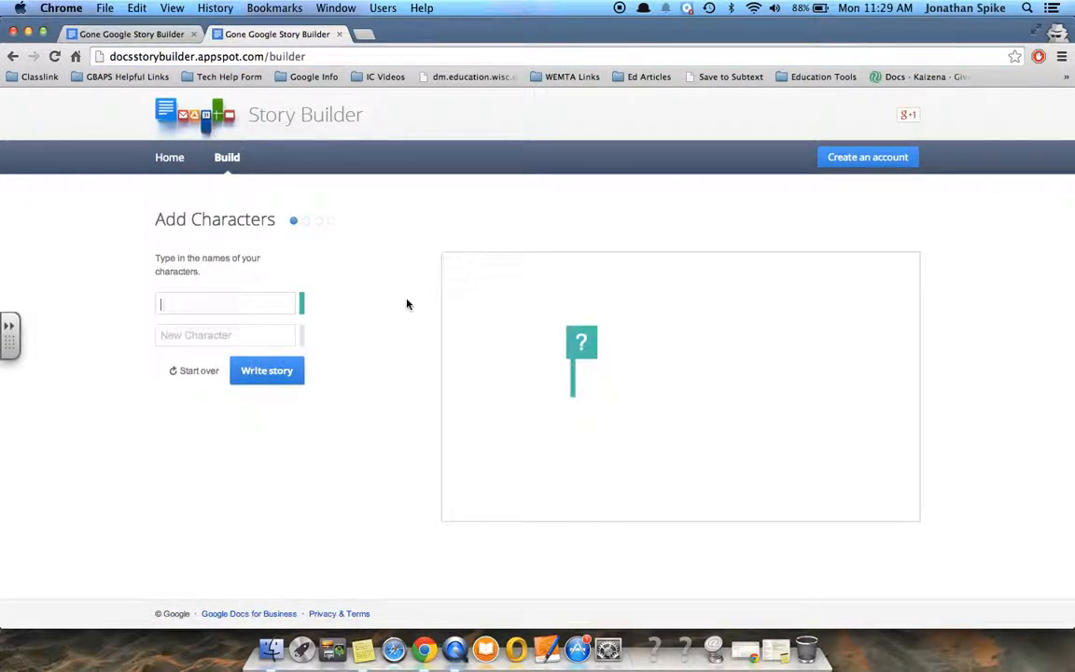
{"action": "left_click", "coordinate": [13, 58]}
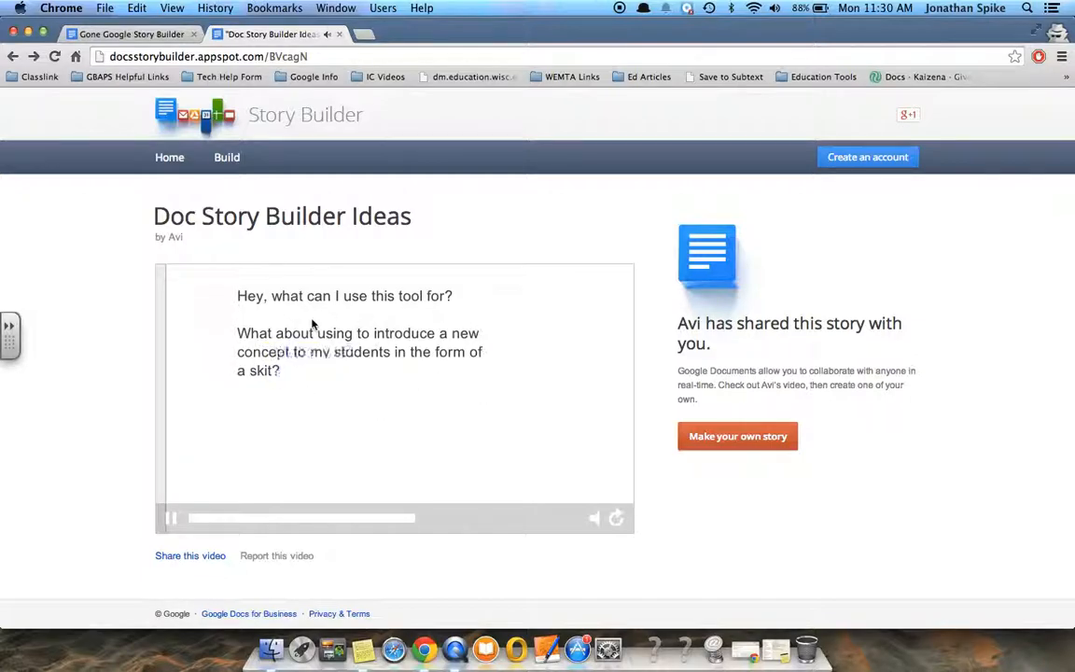
{"action": "left_click", "coordinate": [171, 521]}
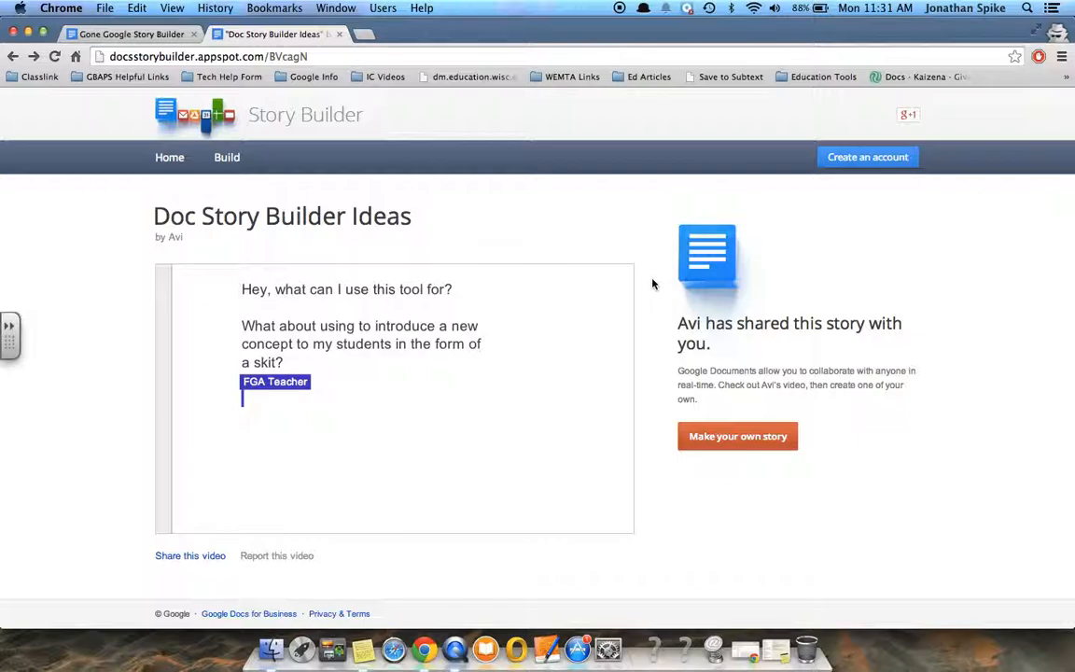
Step: Return to the "Three's Company" story and leave it to create another story
{"action": "left_click", "coordinate": [148, 34]}
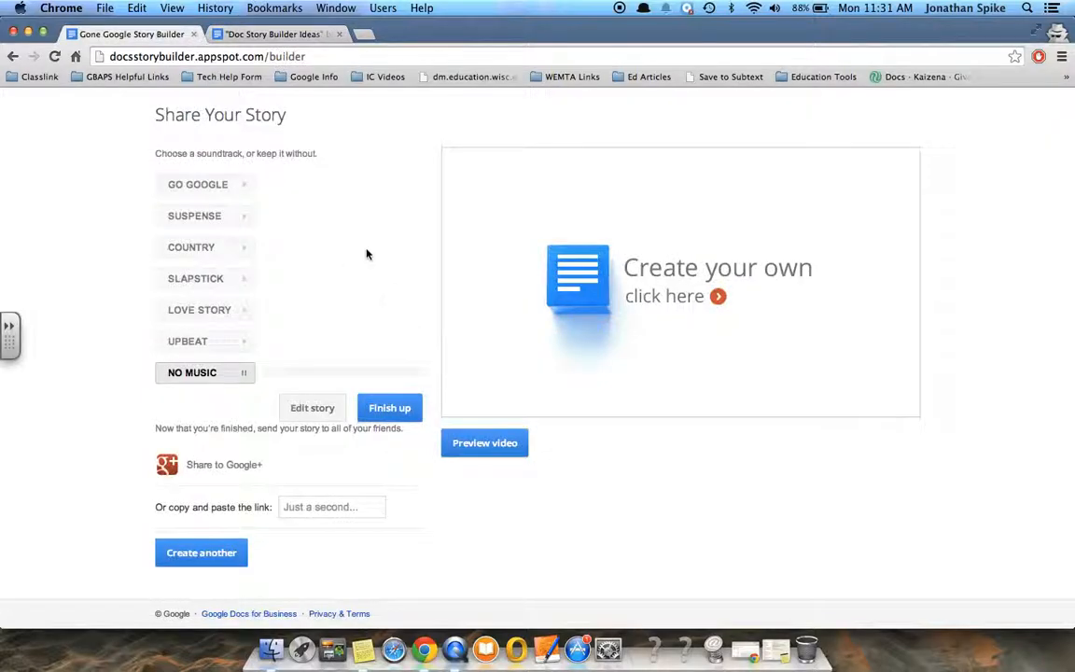
{"action": "scroll", "coordinate": [392, 322], "scroll_direction": "up", "scroll_amount": 3}
{"action": "scroll", "coordinate": [393, 308], "scroll_direction": "down", "scroll_amount": 3}
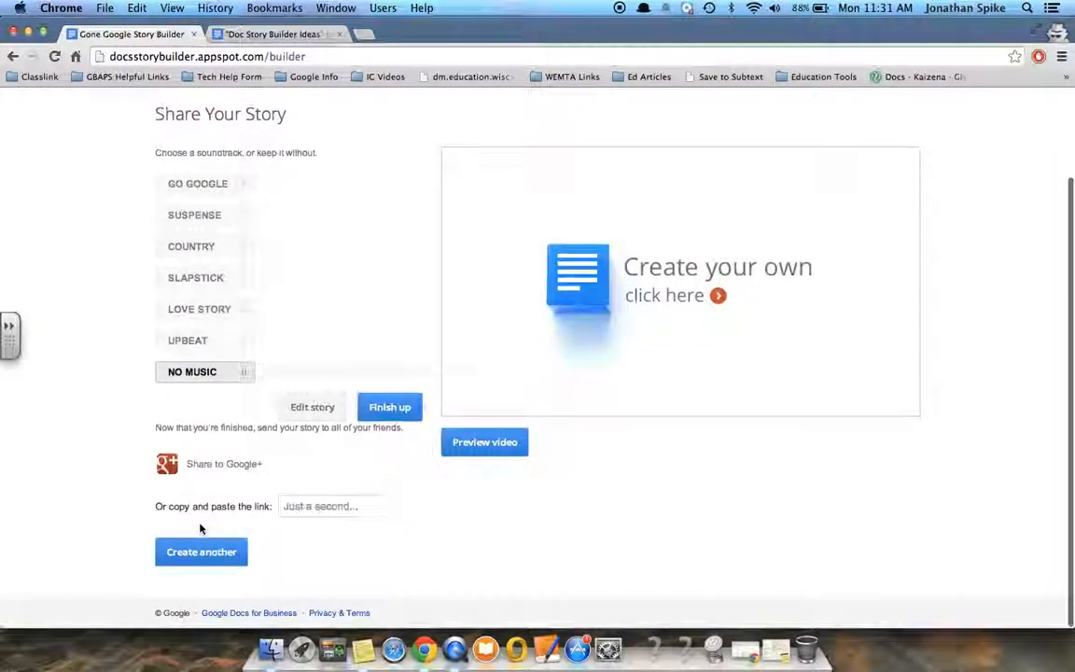
{"action": "left_click", "coordinate": [189, 555]}
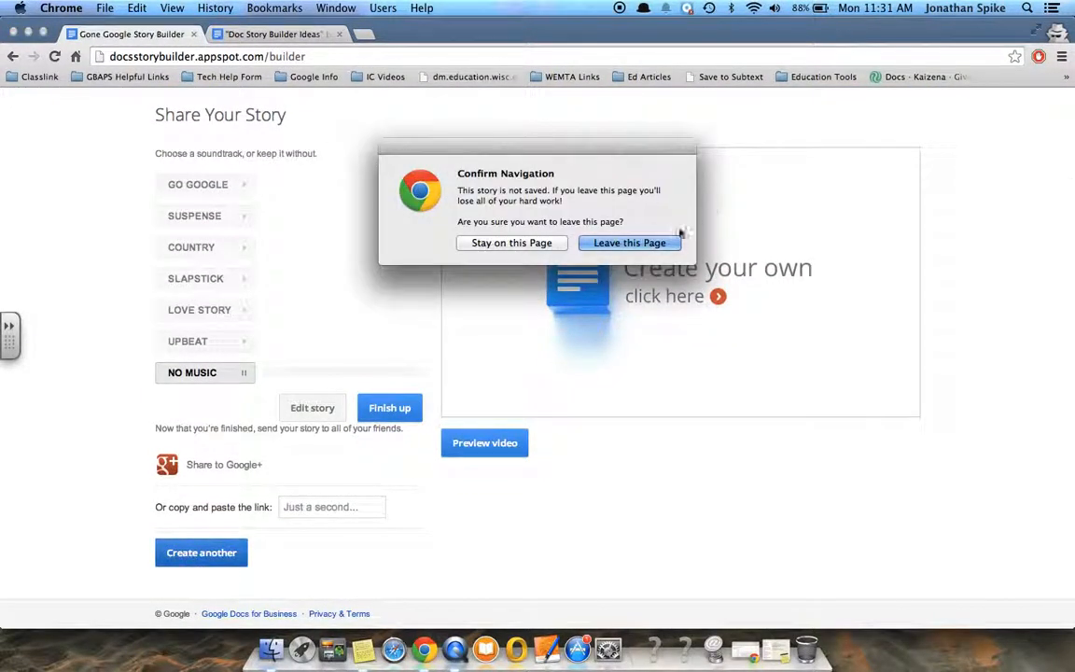
{"action": "left_click", "coordinate": [653, 248]}
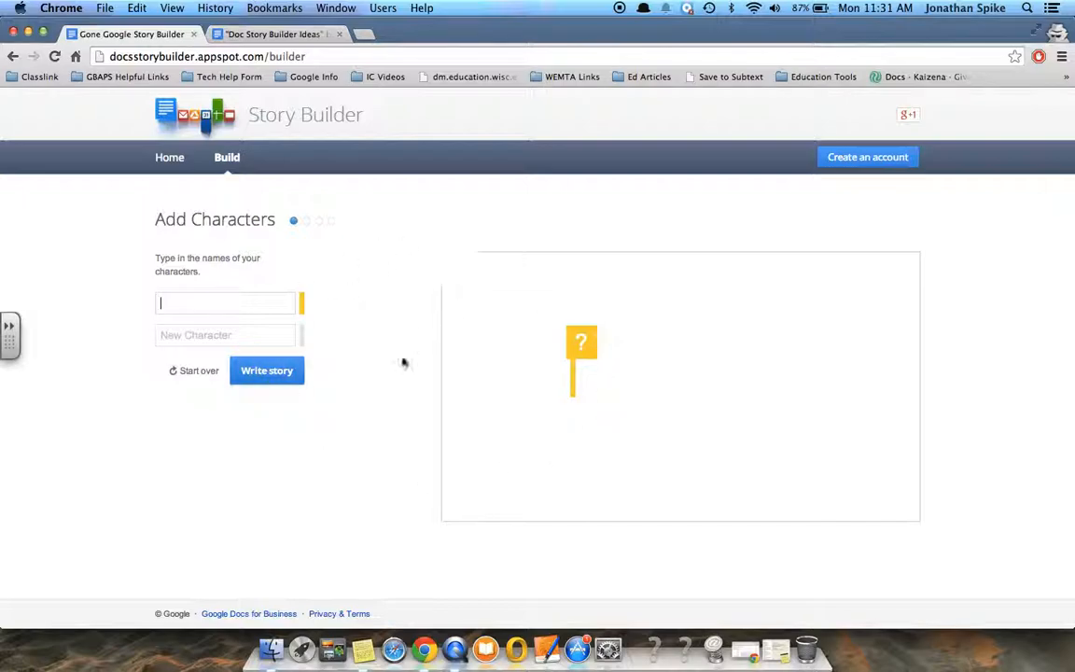
Step: Add four characters named Group 1, Group 2, Group 3 and Group 4
{"action": "type", "text": "Group 1"}
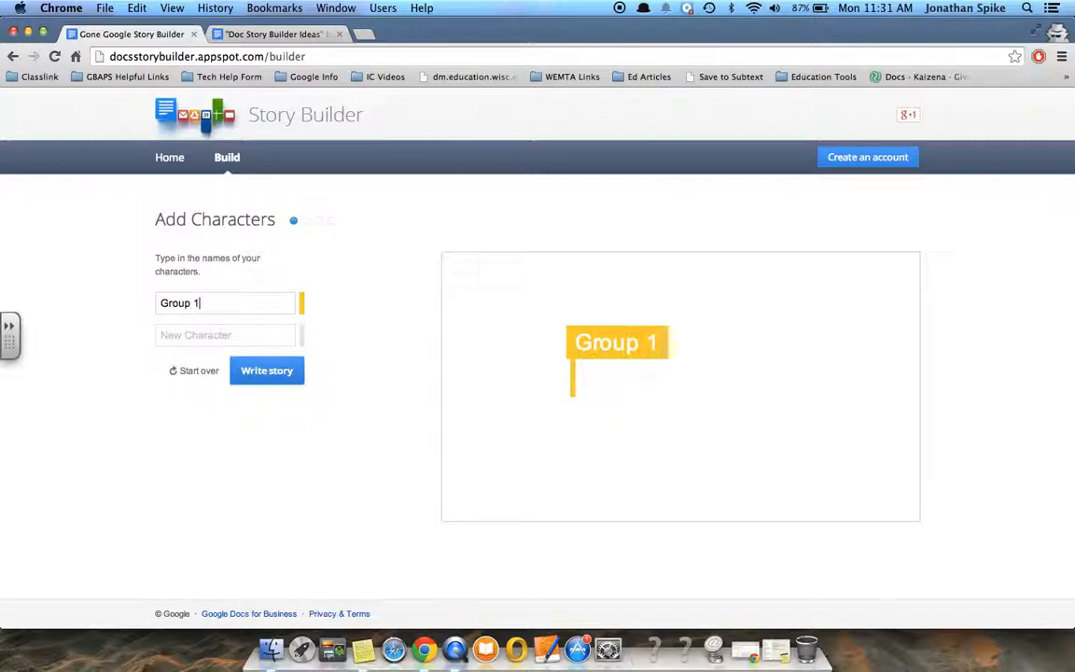
{"action": "key", "text": "Return"}
{"action": "type", "text": "Group 2"}
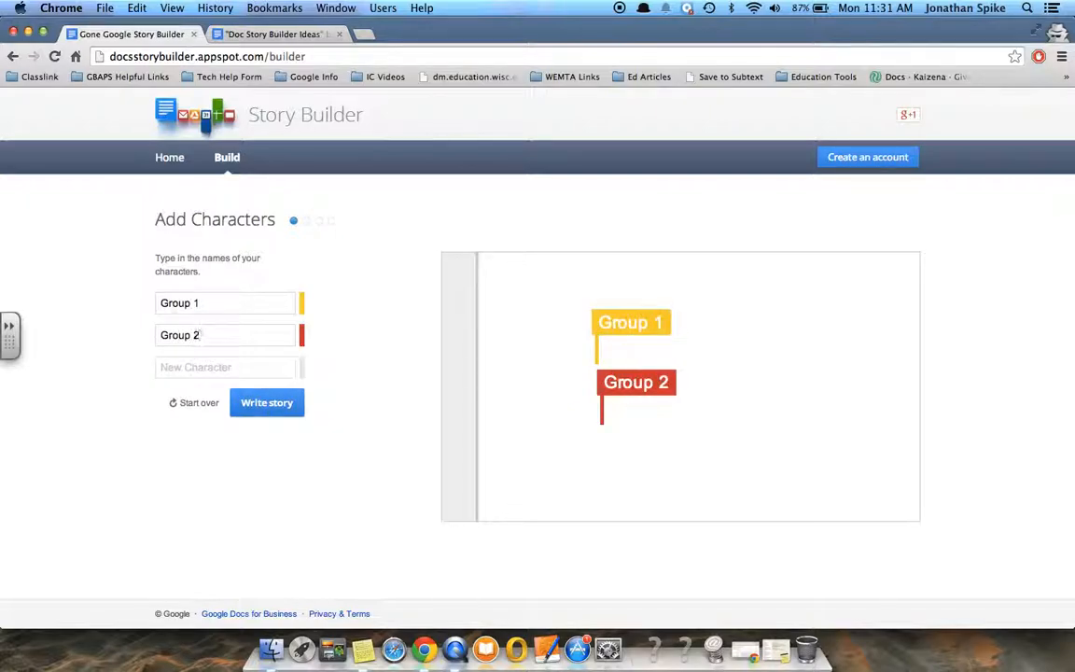
{"action": "key", "text": "Return"}
{"action": "type", "text": "Group 3"}
{"action": "key", "text": "Return"}
{"action": "type", "text": "Group 4"}
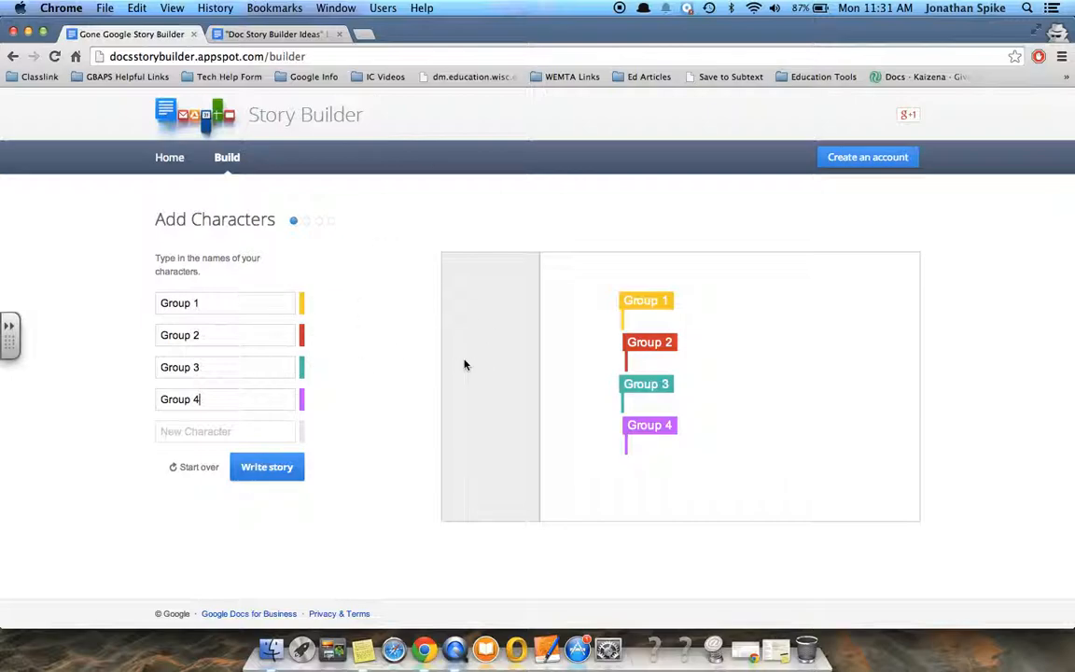
Step: Proceed to story writing and enter Group 1's line "Shirley was acting solicitously toward the puppies at the bottom of the volcano."
{"action": "left_click", "coordinate": [261, 469]}
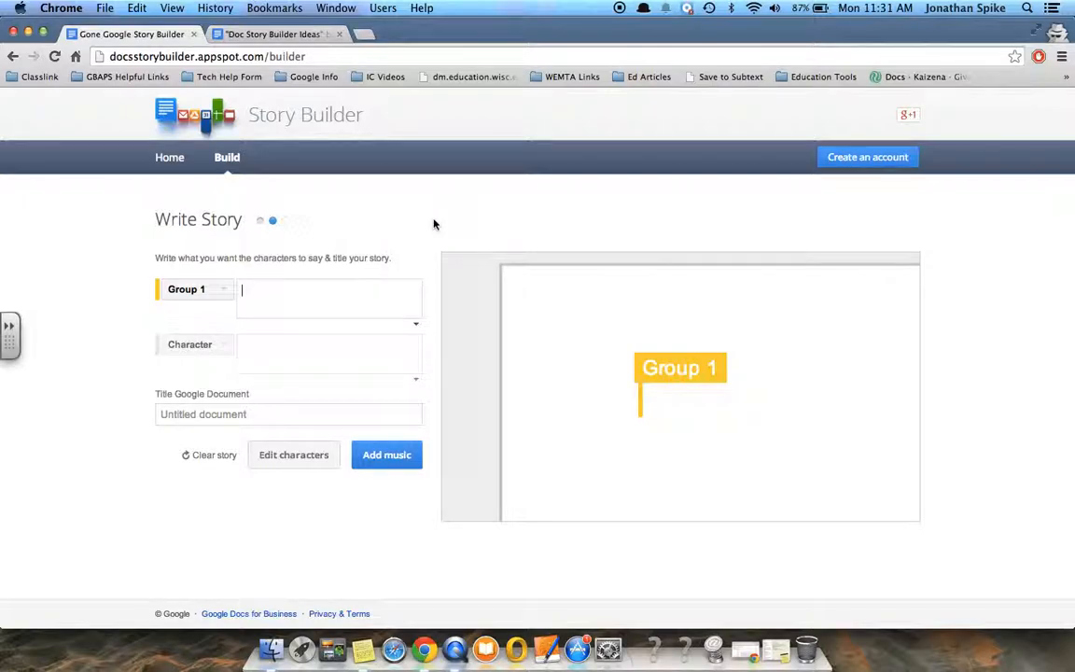
{"action": "type", "text": "Sh"}
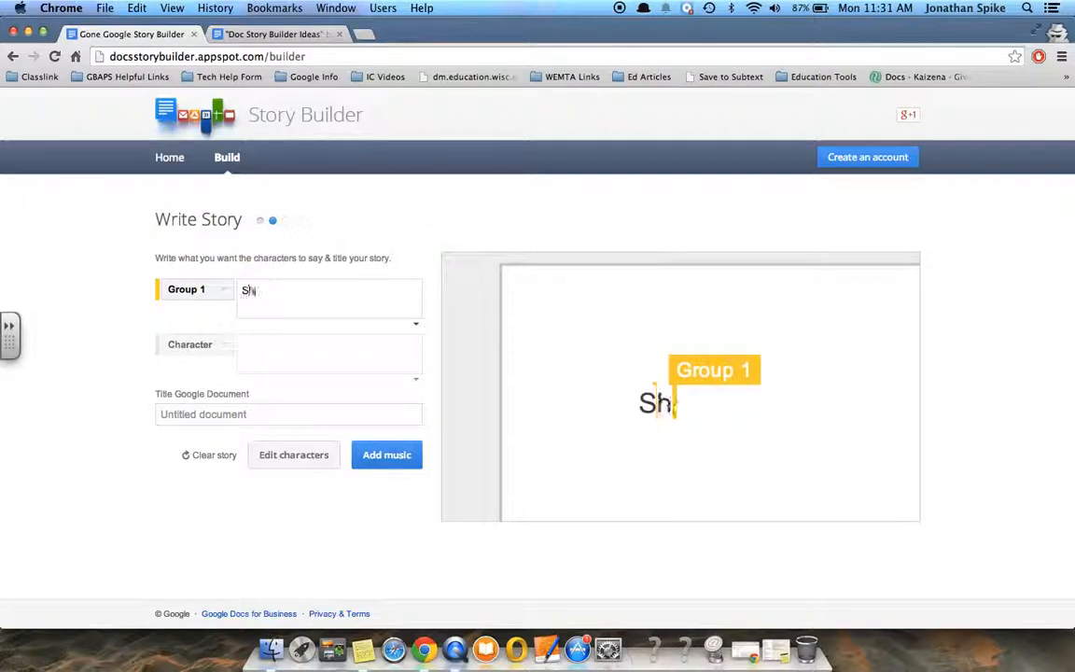
{"action": "type", "text": "irley was very"}
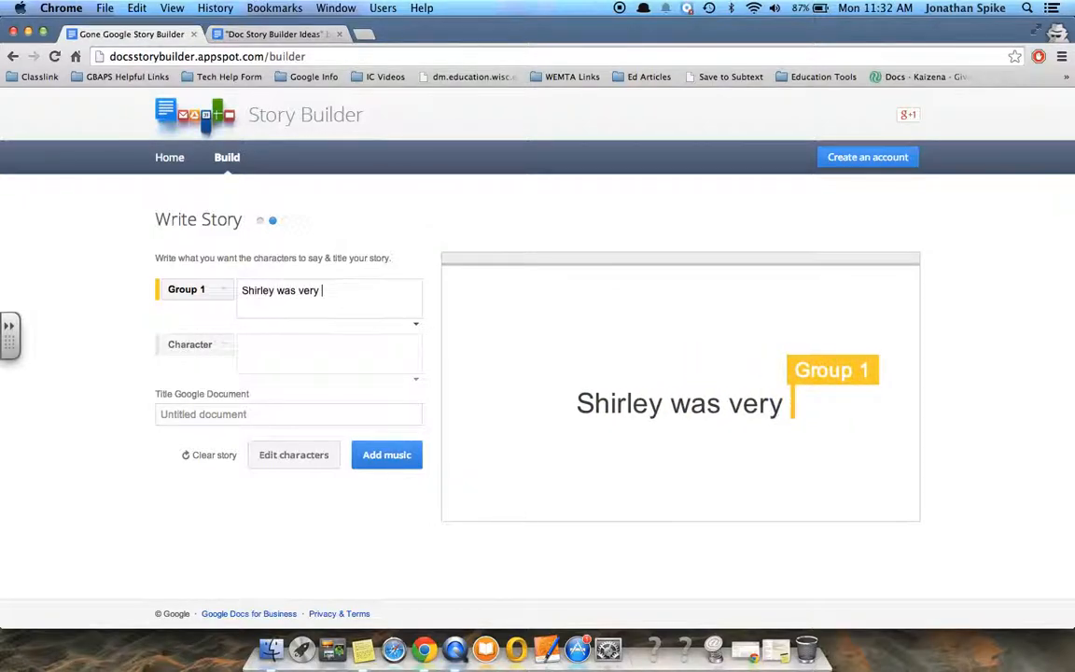
{"action": "key", "text": "BackSpace"}
{"action": "key", "text": "BackSpace"}
{"action": "key", "text": "BackSpace"}
{"action": "key", "text": "BackSpace"}
{"action": "type", "text": "acting s"}
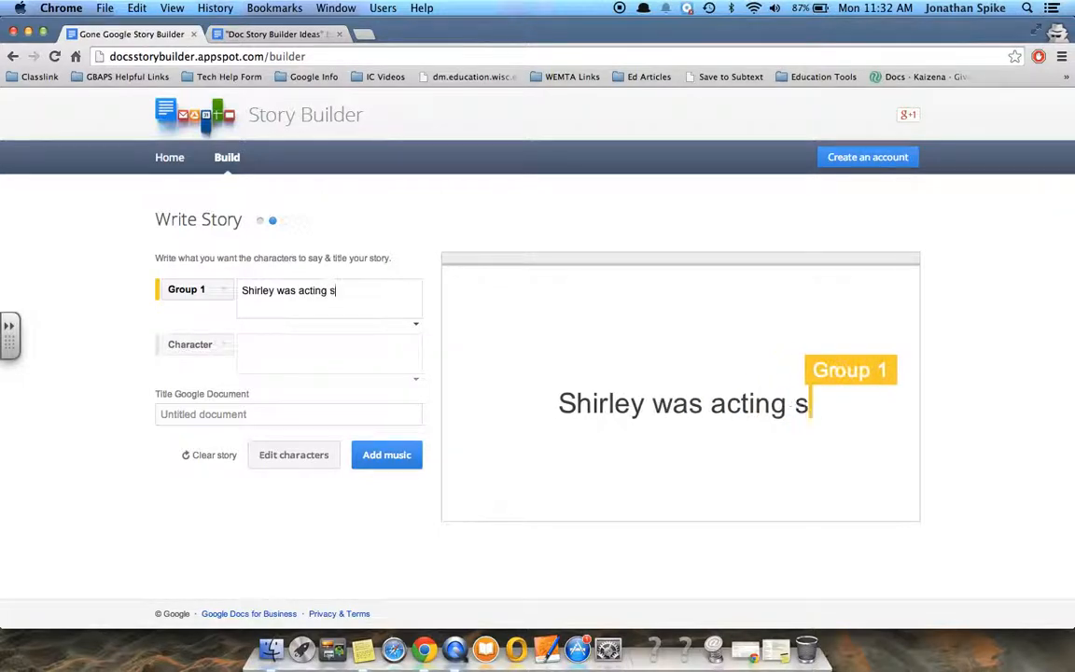
{"action": "type", "text": "olicitous"}
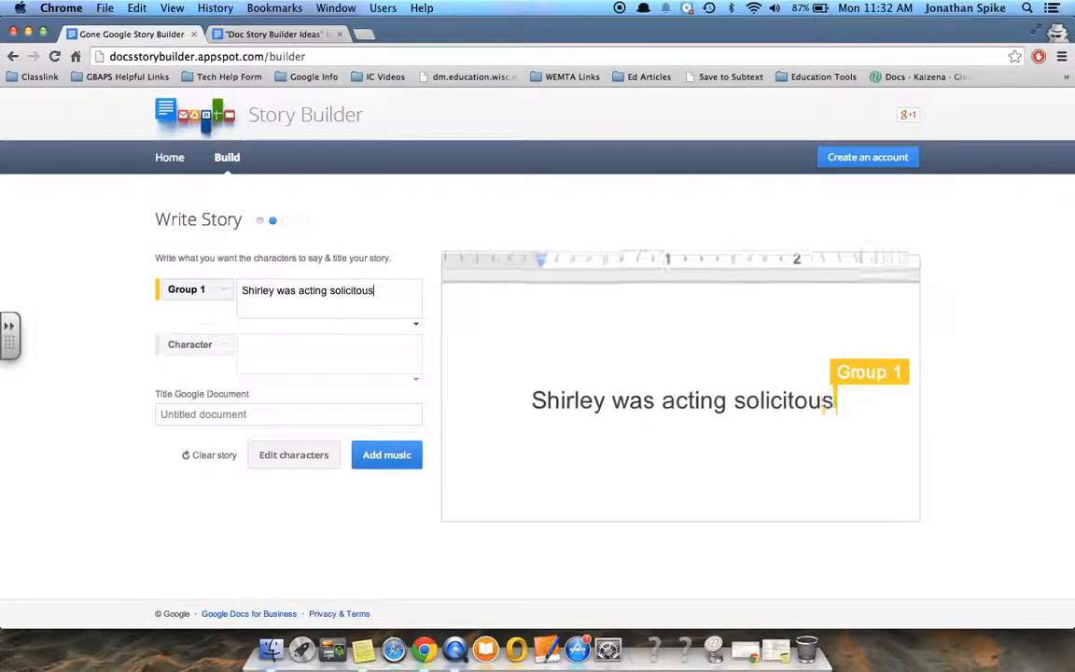
{"action": "type", "text": "ly toward the pu"}
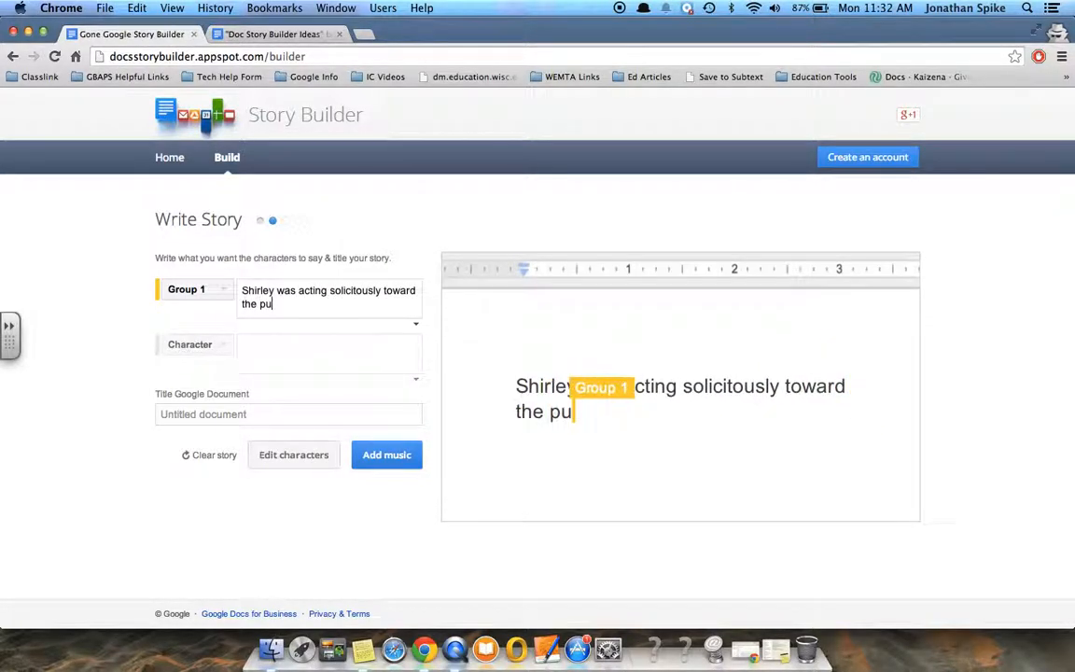
{"action": "type", "text": "ppies at the bot"}
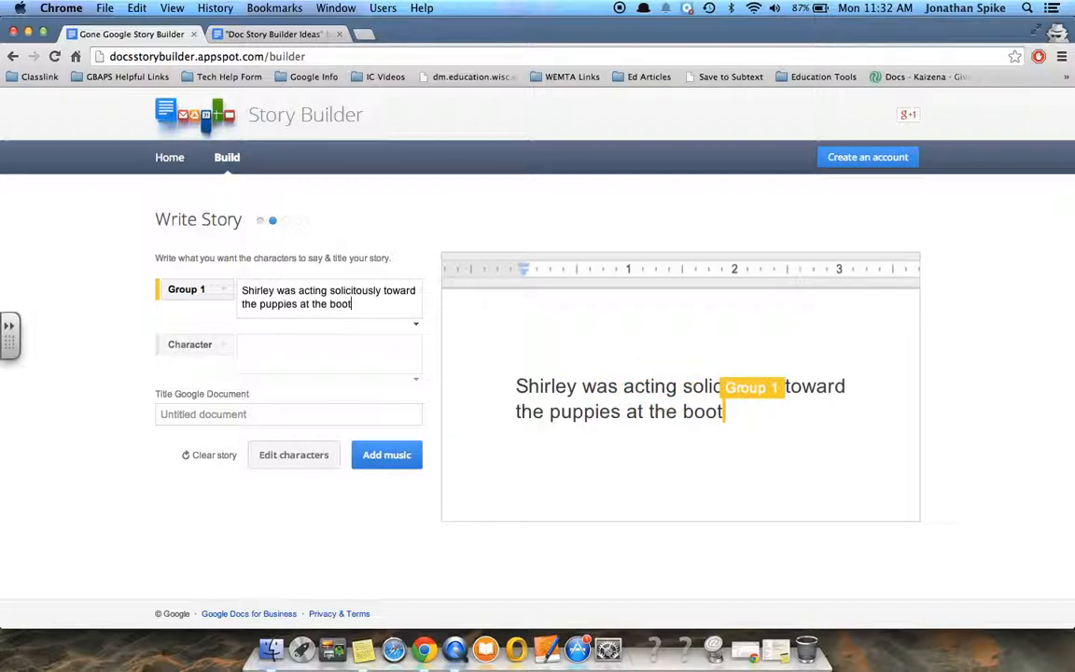
{"action": "type", "text": "tom of the vol"}
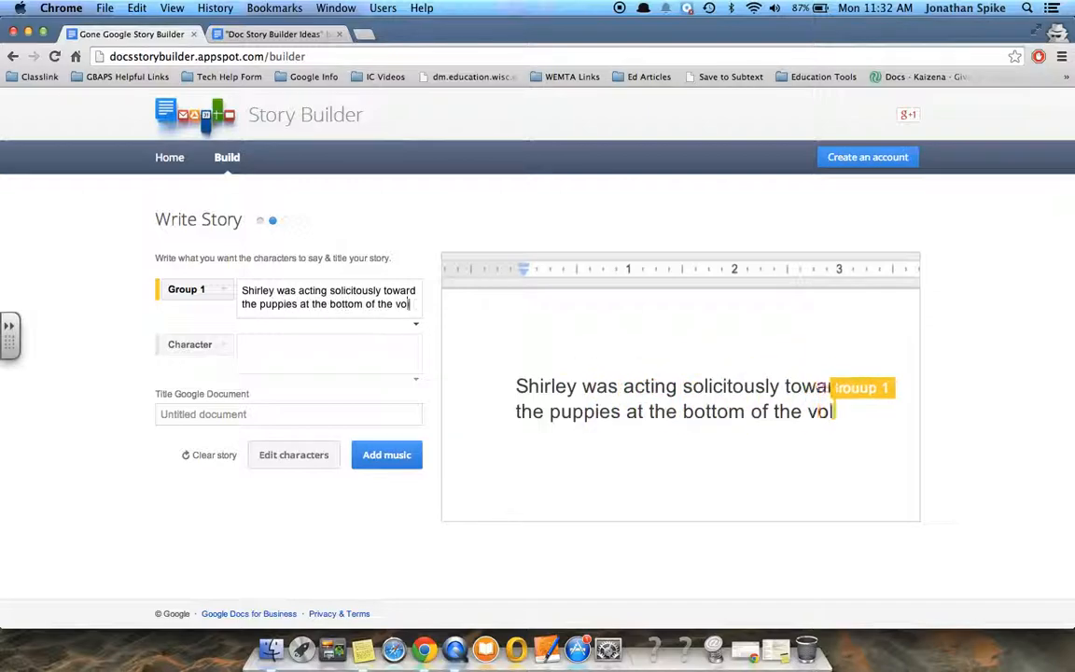
{"action": "type", "text": "cano."}
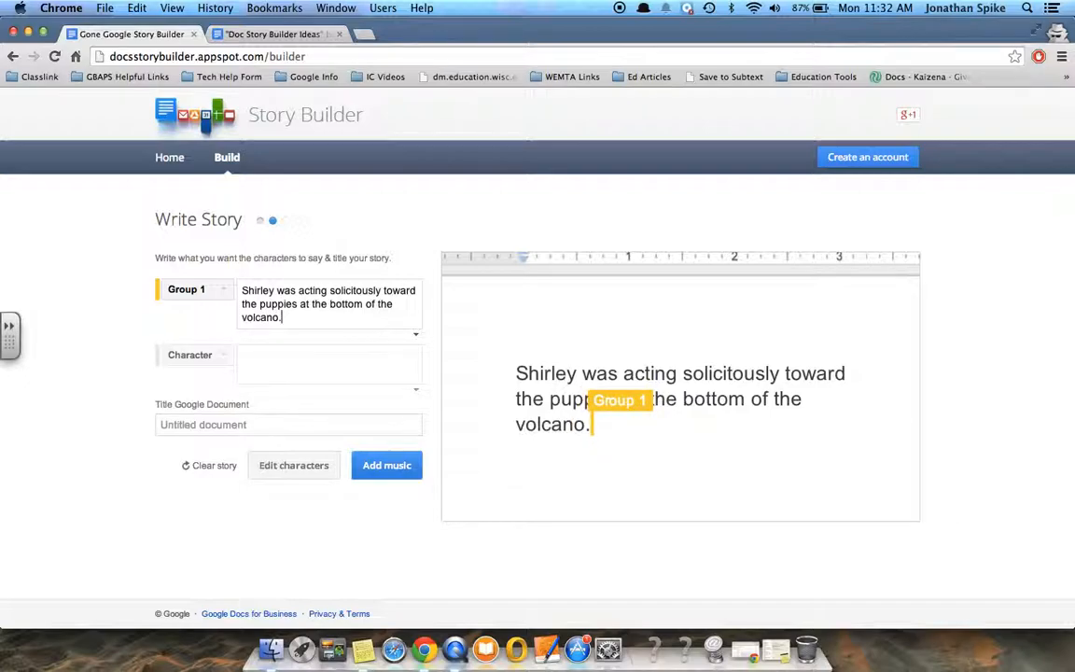
Step: Add Group 2's continuation "She made a very droll joke about how the puppies would become "hot dogs" if the volcano erupted."
{"action": "left_click", "coordinate": [270, 362]}
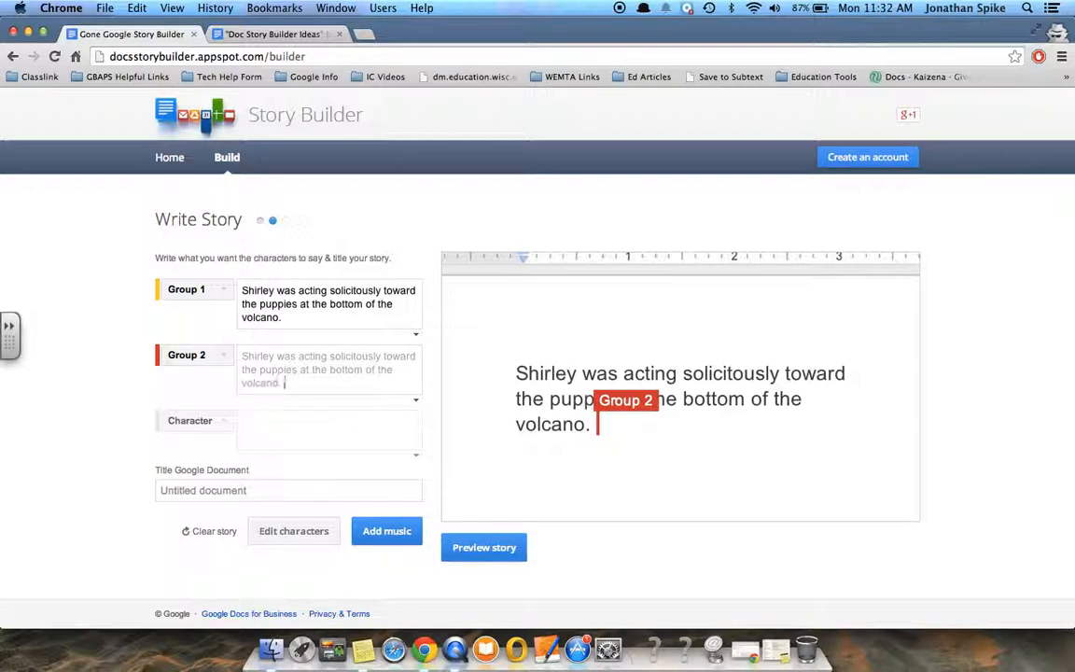
{"action": "type", "text": "She was ve"}
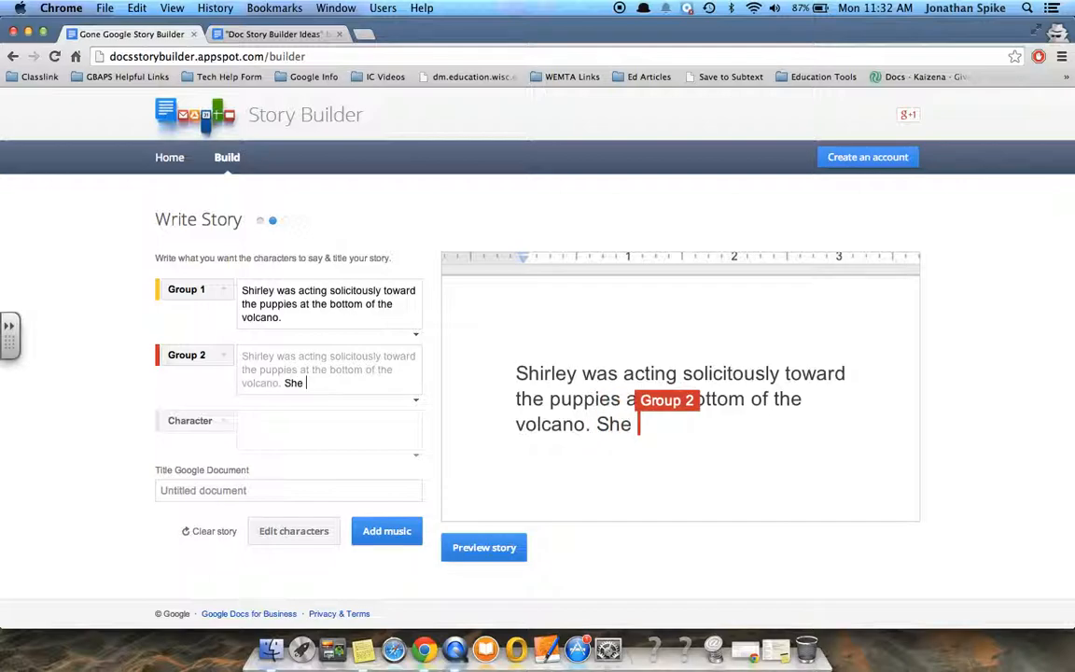
{"action": "key", "text": "BackSpace"}
{"action": "key", "text": "BackSpace"}
{"action": "key", "text": "BackSpace"}
{"action": "key", "text": "BackSpace"}
{"action": "key", "text": "BackSpace"}
{"action": "key", "text": "BackSpace"}
{"action": "type", "text": "made a very "}
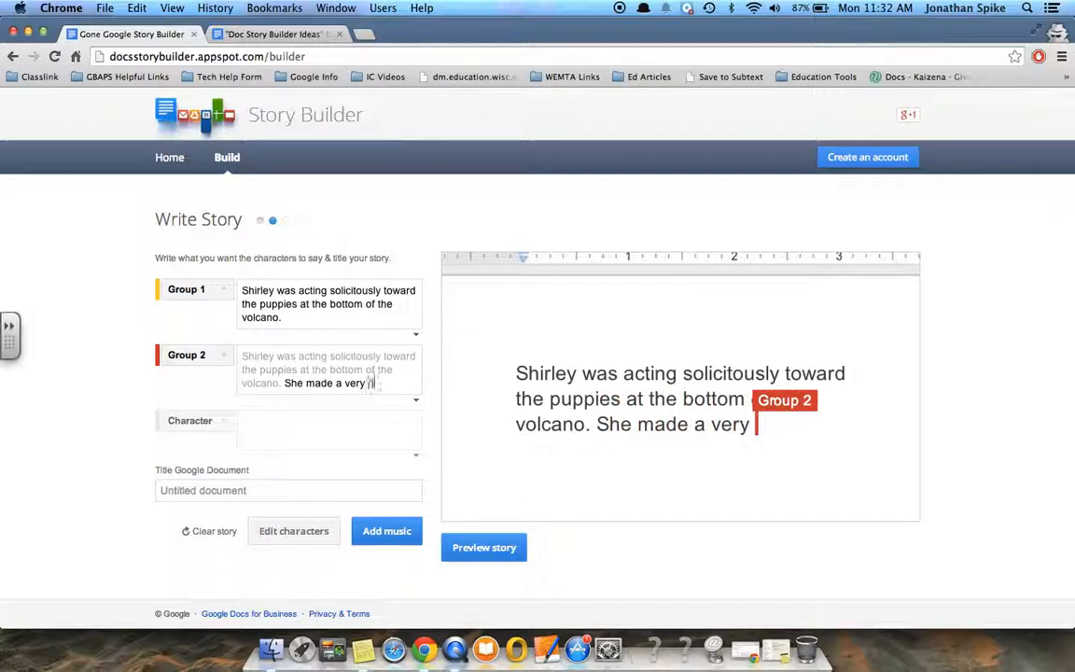
{"action": "type", "text": "droll joke about "}
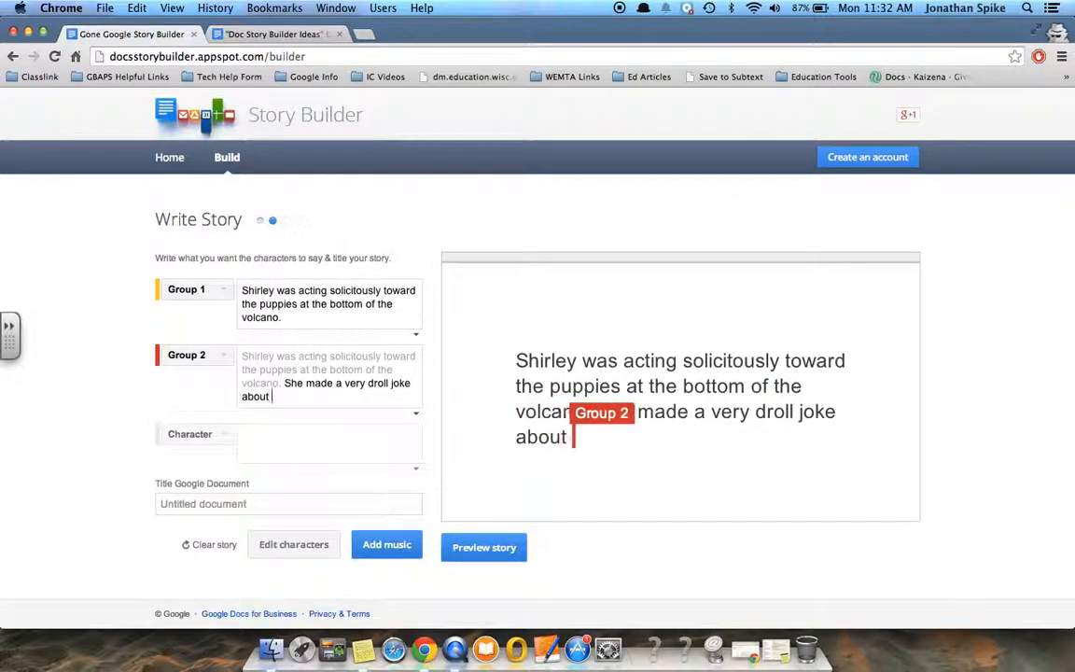
{"action": "type", "text": "how the puppies w"}
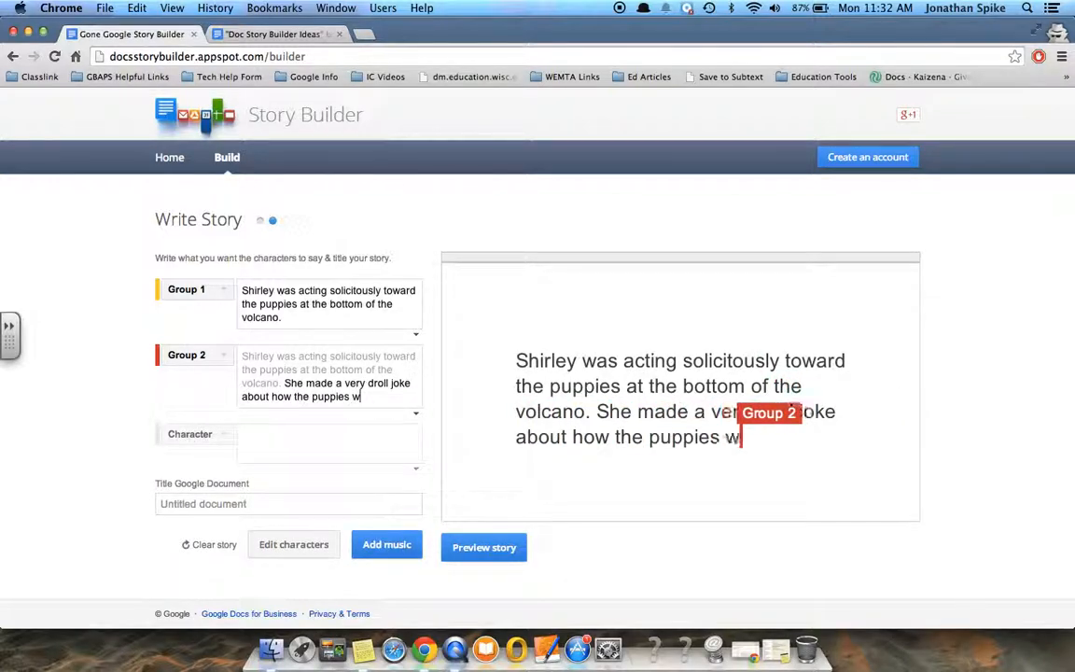
{"action": "type", "text": "ould become "}
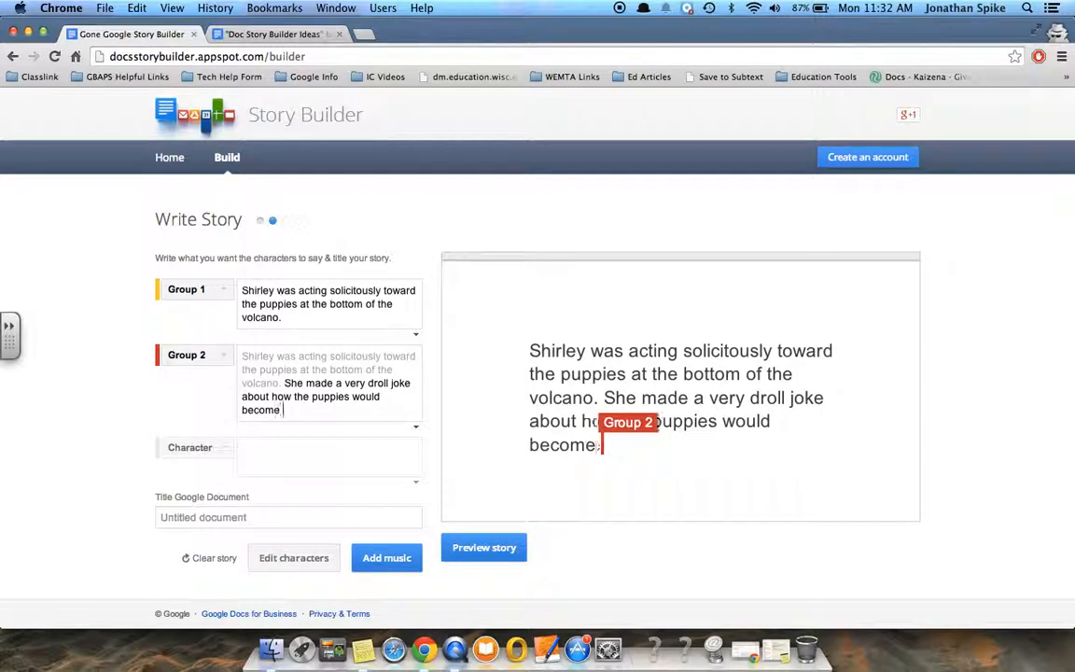
{"action": "type", "text": "\"hot dogs\" "}
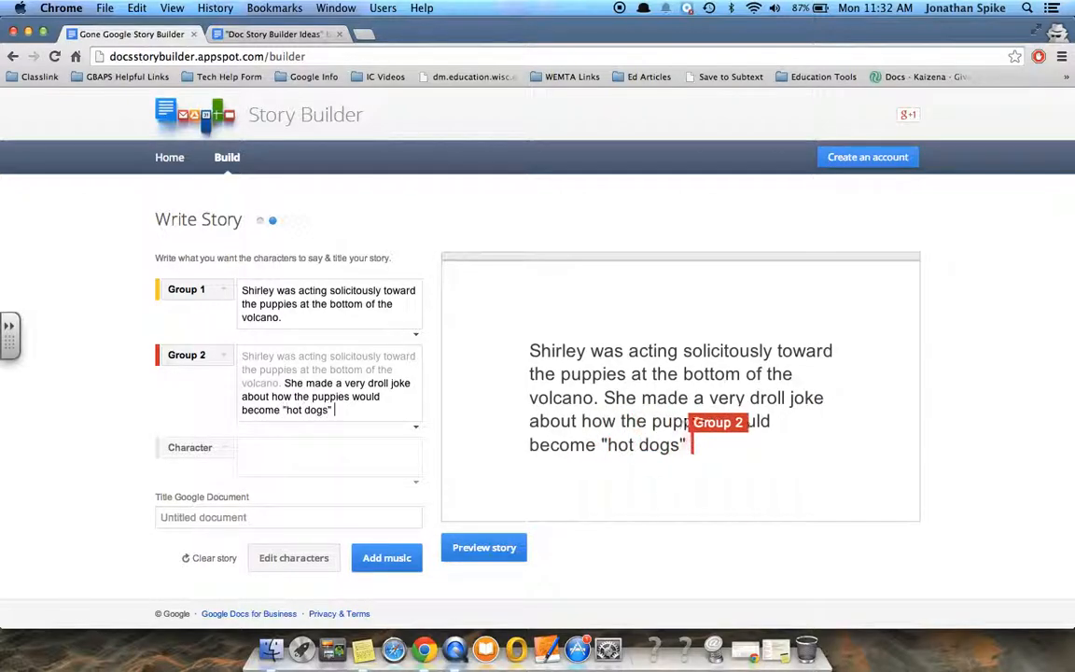
{"action": "type", "text": "if the volca"}
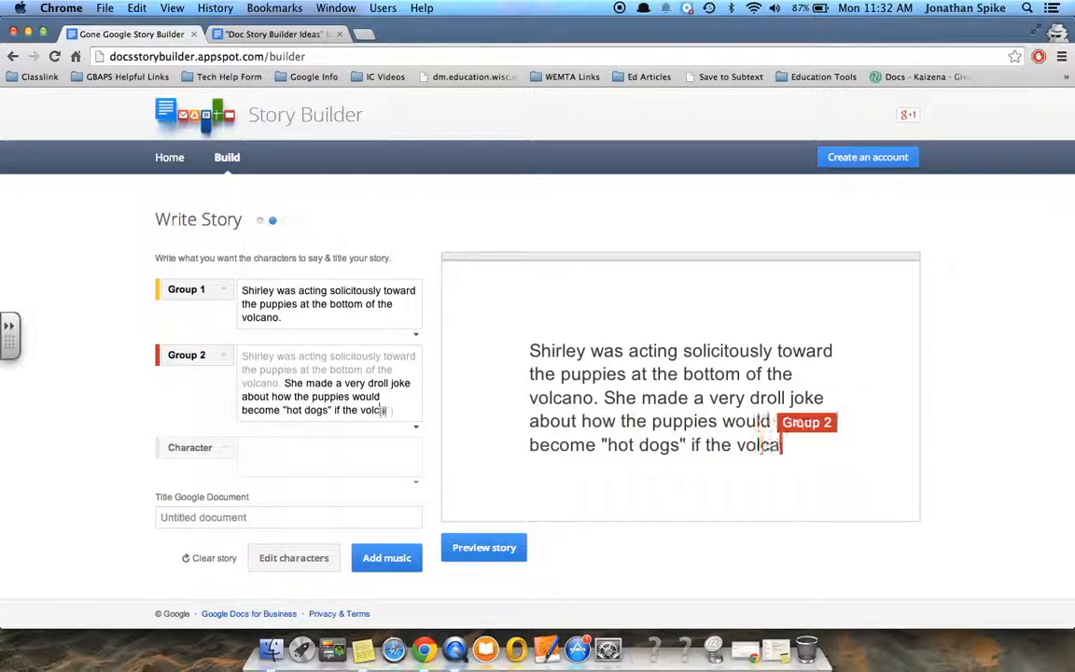
{"action": "type", "text": "no erupted."}
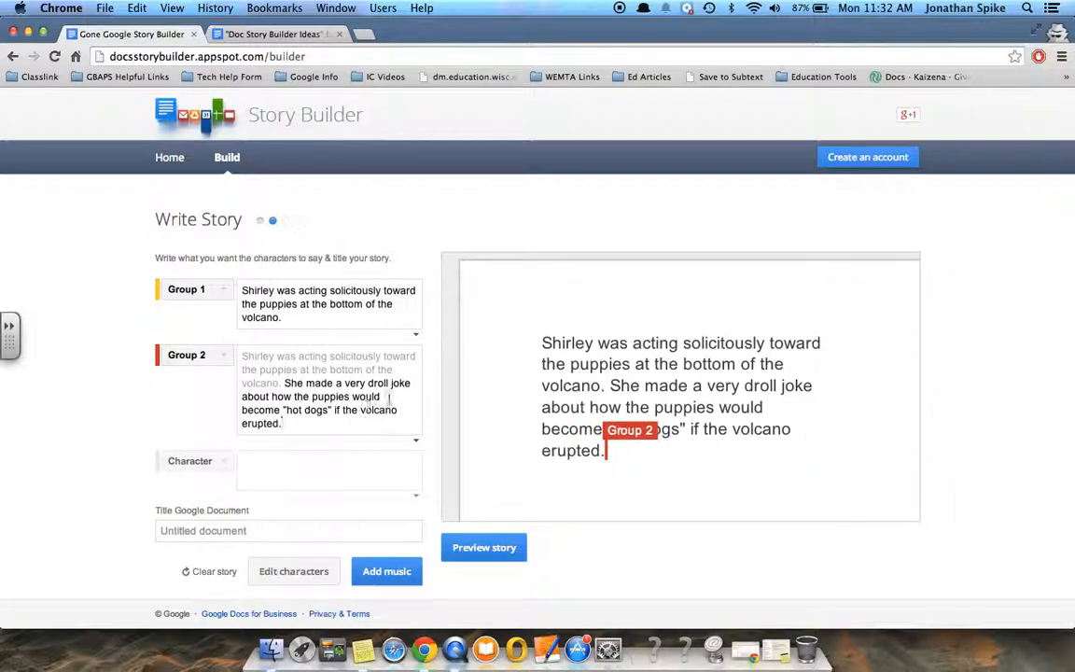
Step: Delete the repeated Group 1 sentence from the beginning of Group 2's line, keeping only Group 2's own sentence
{"action": "left_click", "coordinate": [253, 463]}
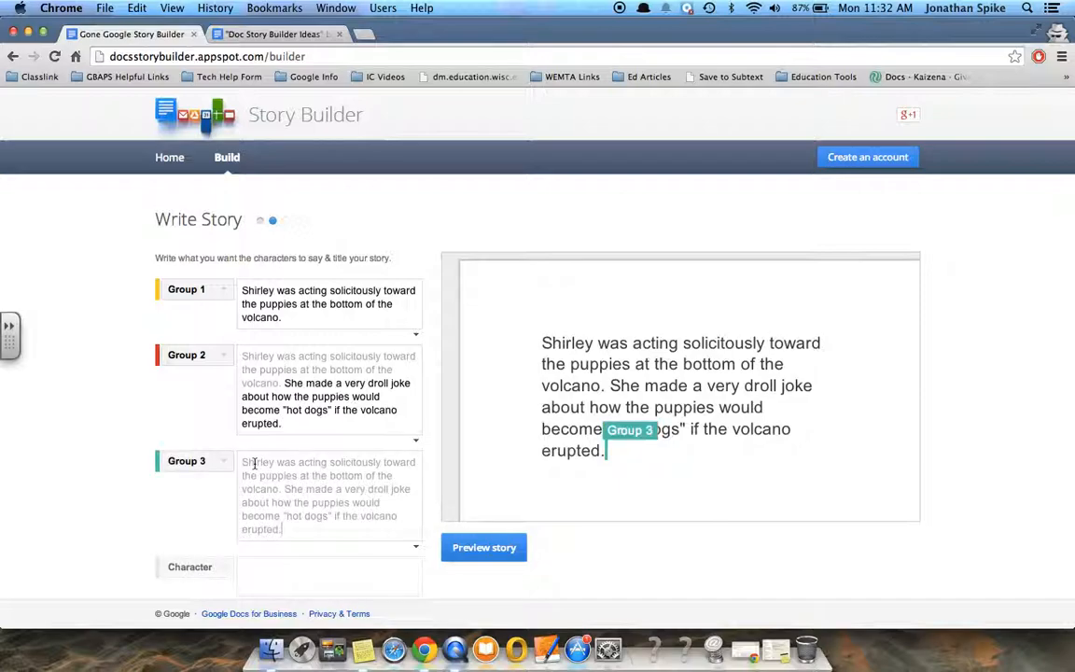
{"action": "left_click", "coordinate": [326, 426]}
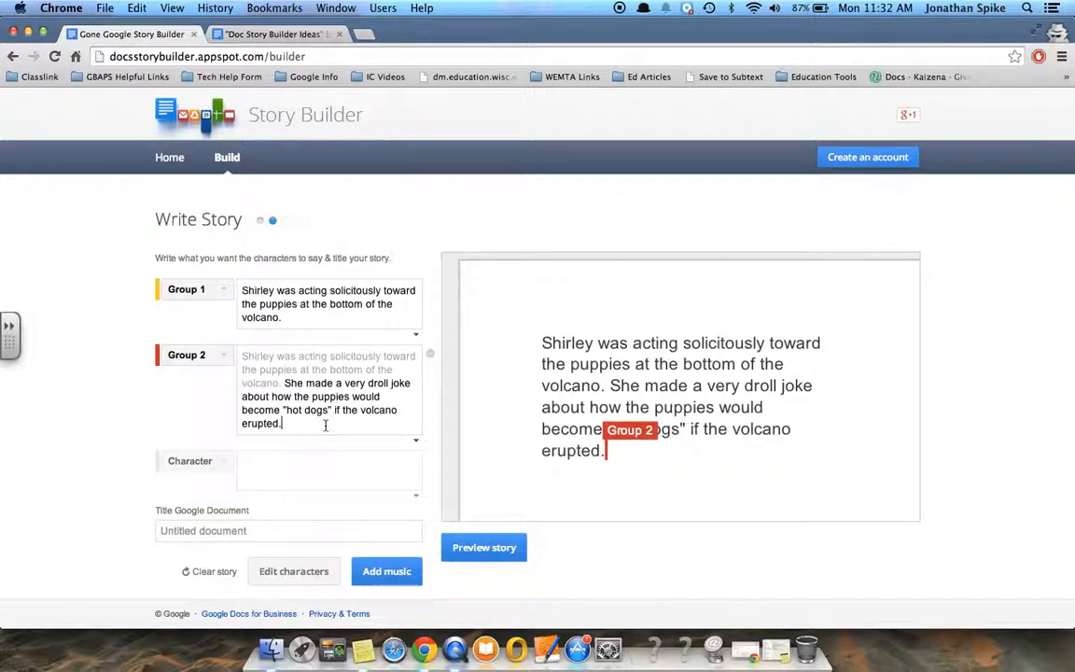
{"action": "left_click", "coordinate": [283, 382]}
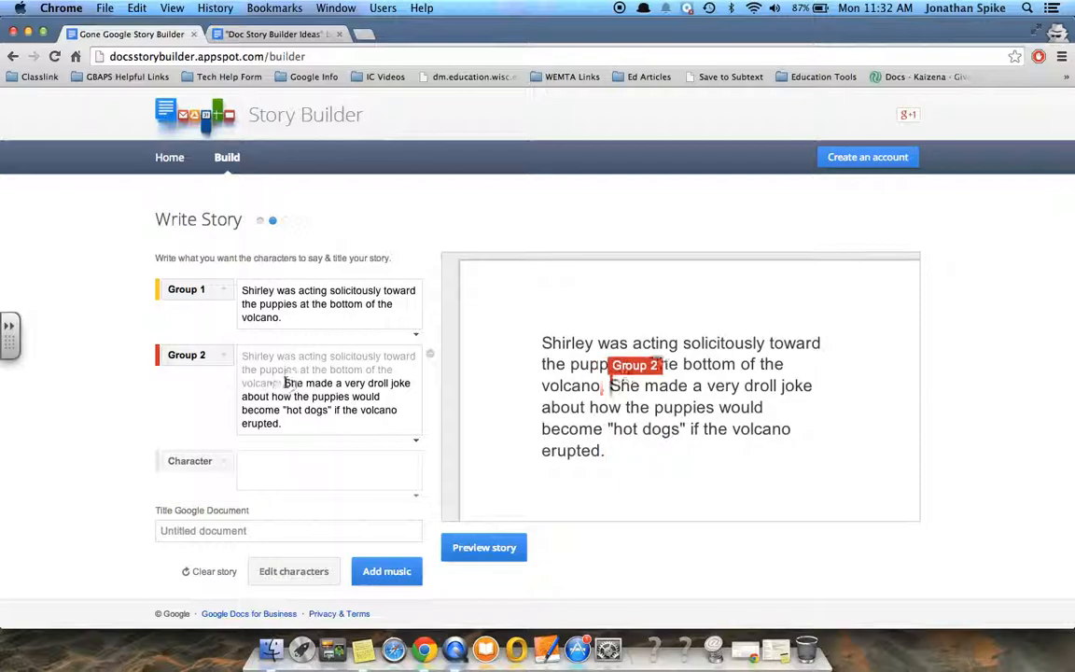
{"action": "left_click_drag", "start_coordinate": [286, 382], "coordinate": [247, 358]}
{"action": "left_click", "coordinate": [279, 382]}
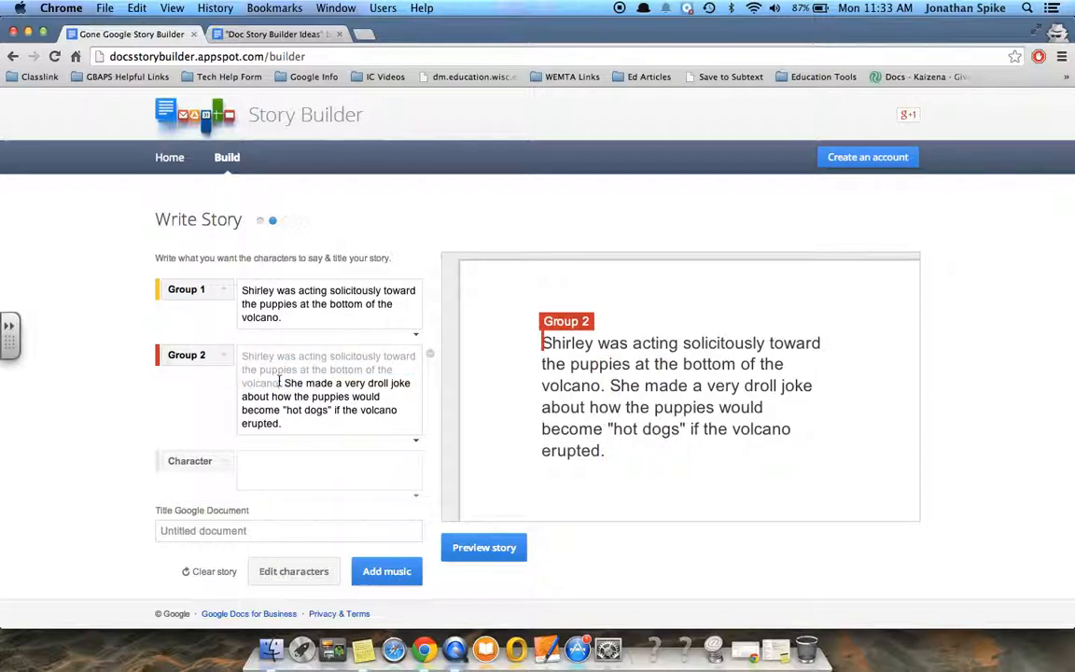
{"action": "left_click_drag", "start_coordinate": [276, 384], "coordinate": [240, 348]}
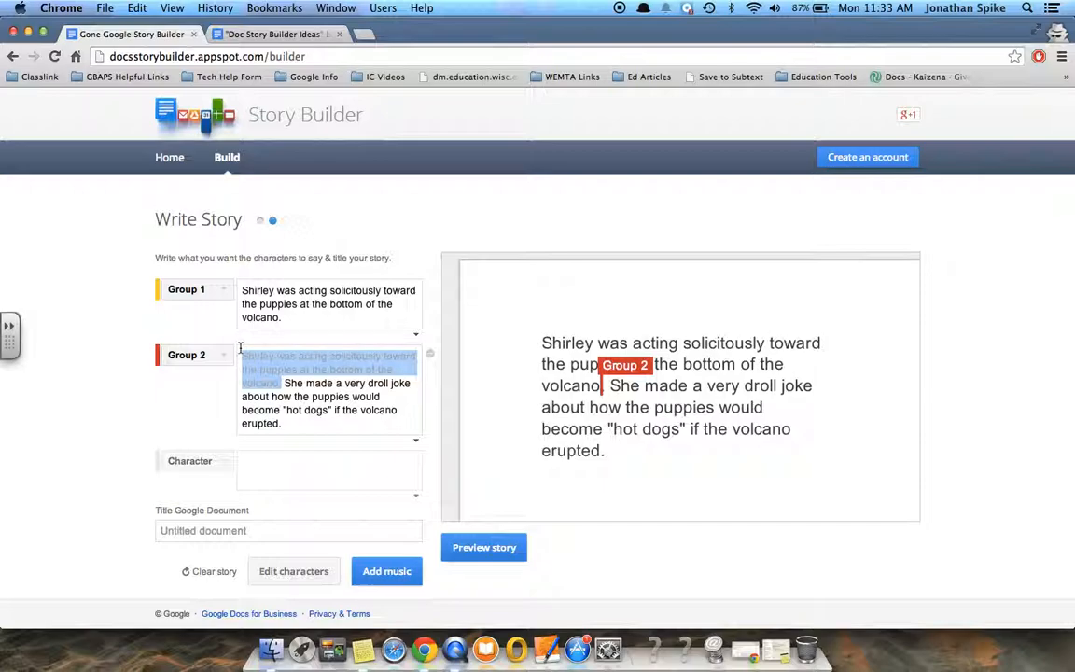
{"action": "key", "text": "BackSpace"}
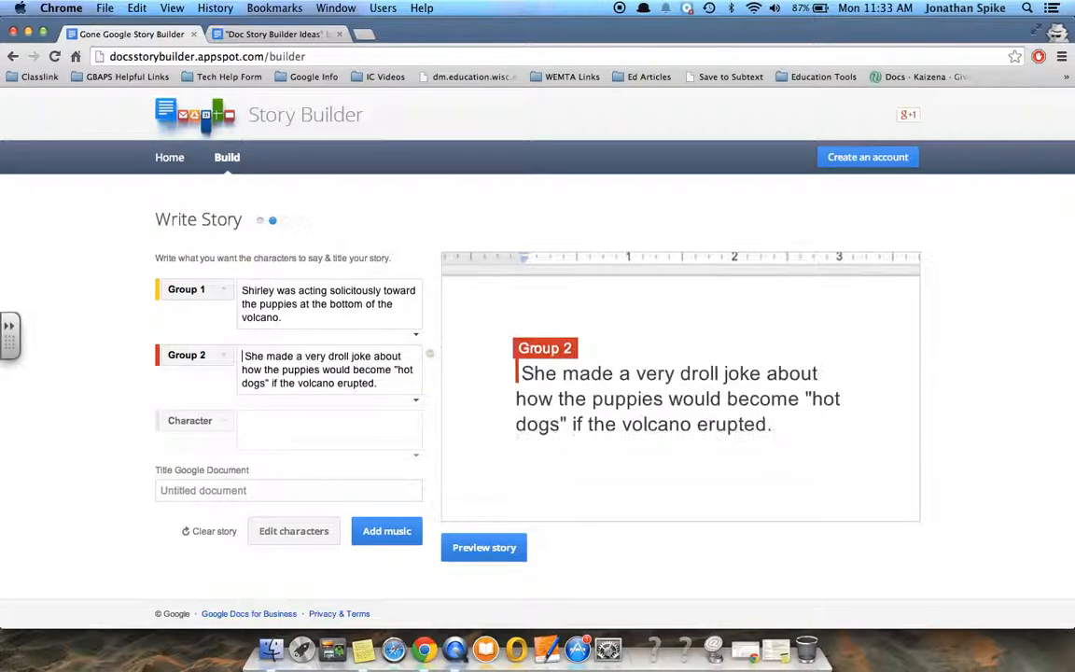
Step: Extend Group 2's line with "Shirley worried about becoming the puppies' quarry - they might want to eat her!"
{"action": "left_click", "coordinate": [387, 383]}
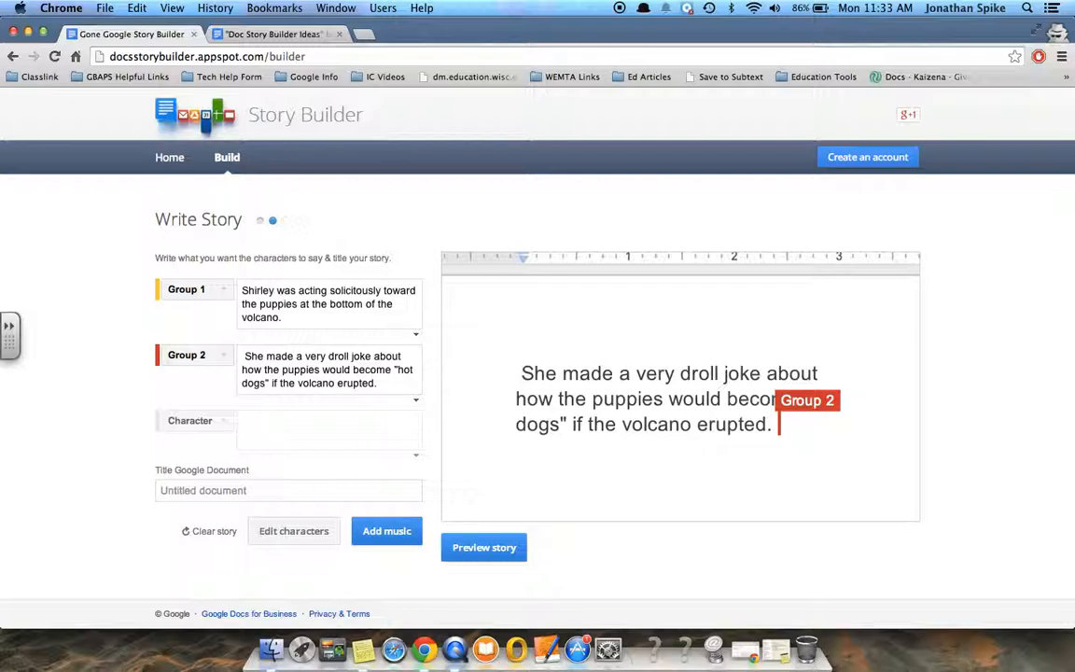
{"action": "type", "text": "Shir"}
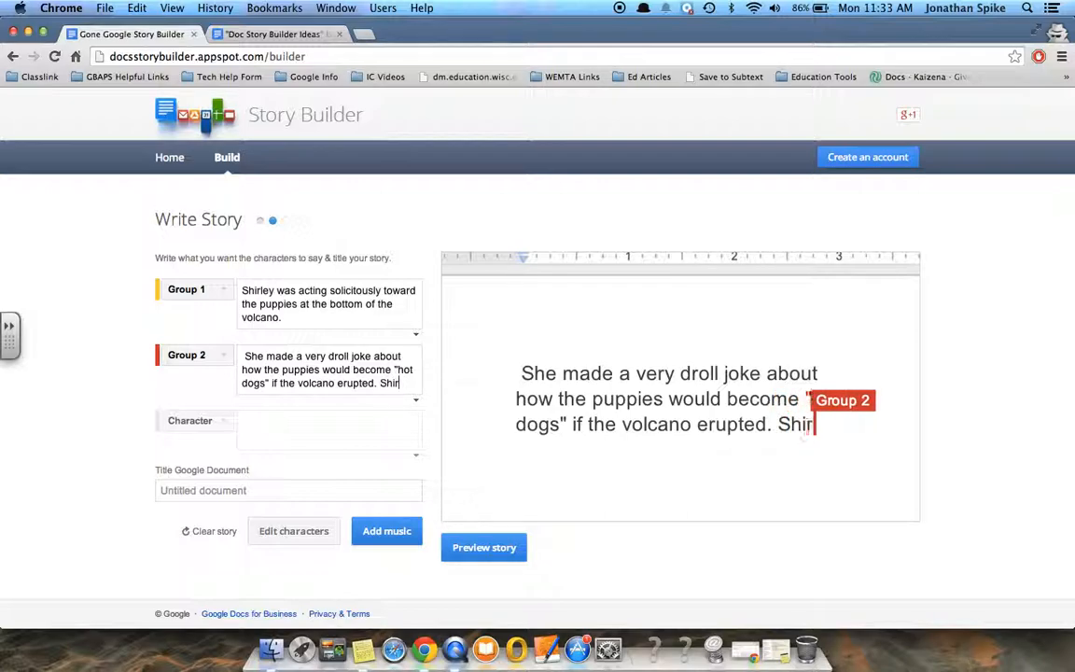
{"action": "type", "text": "ley worried abo"}
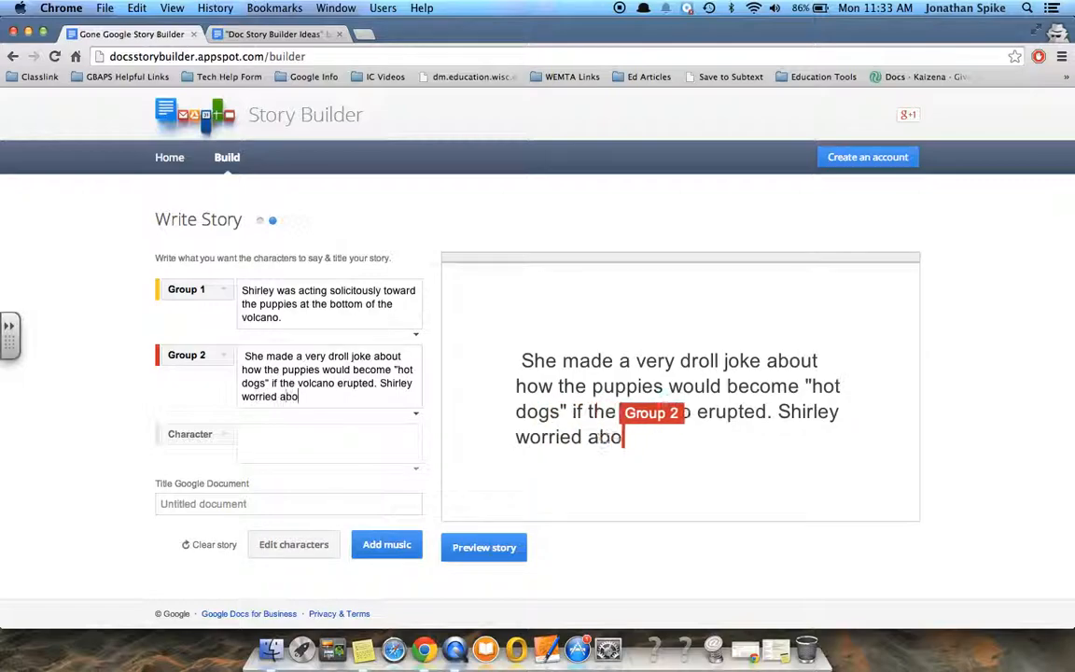
{"action": "type", "text": "ut becoming "}
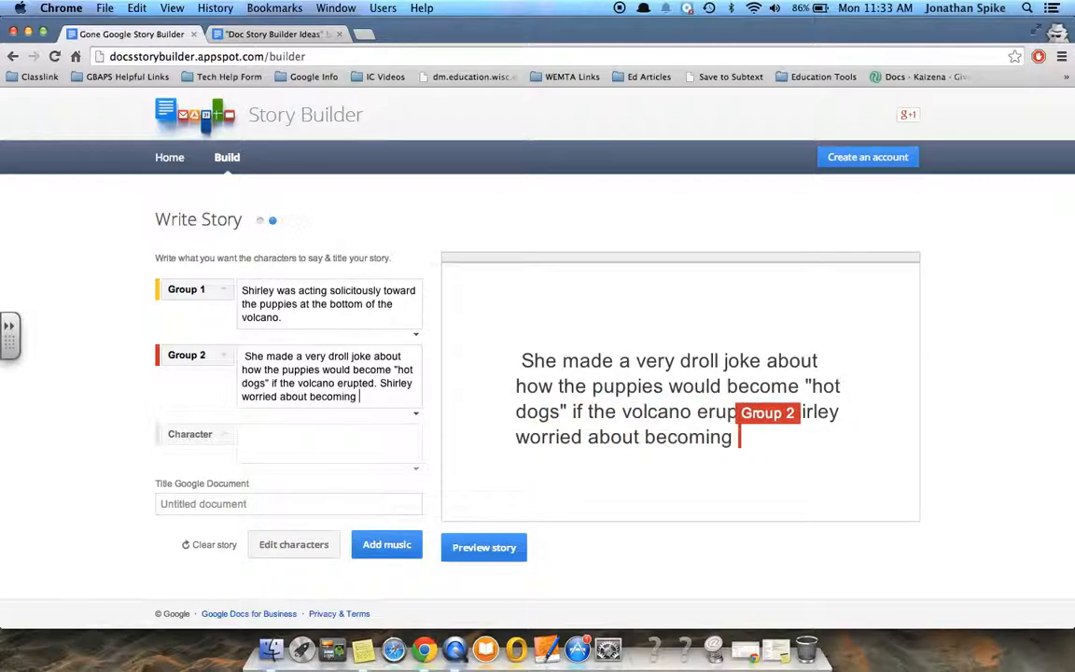
{"action": "type", "text": "the puppie"}
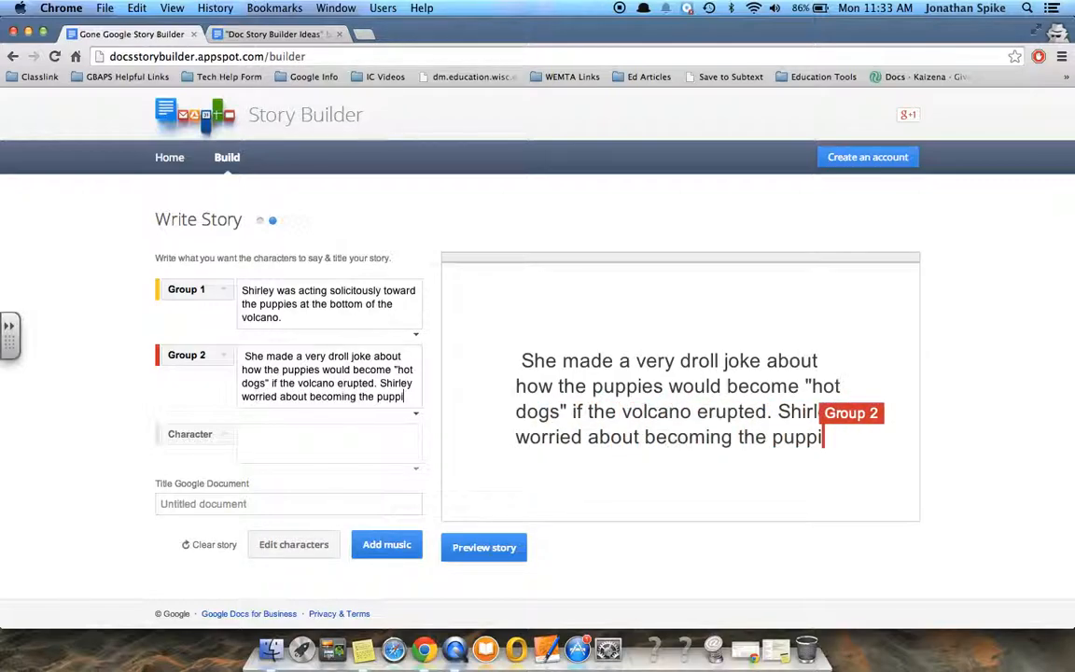
{"action": "type", "text": "s' quar"}
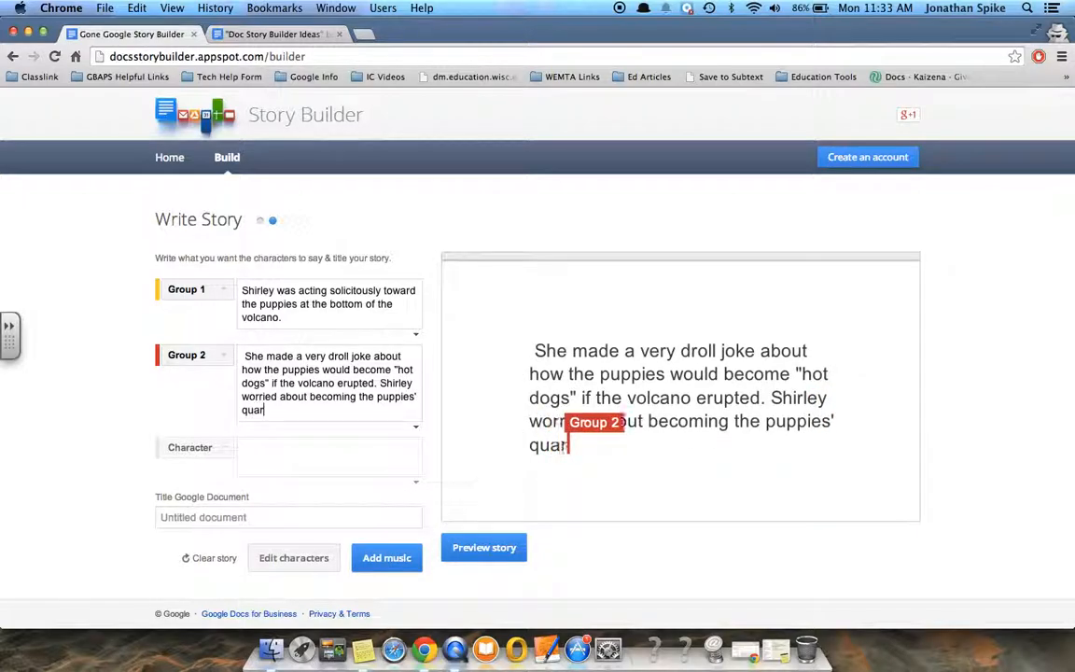
{"action": "type", "text": "ry - th"}
{"action": "key", "text": "BackSpace"}
{"action": "key", "text": "BackSpace"}
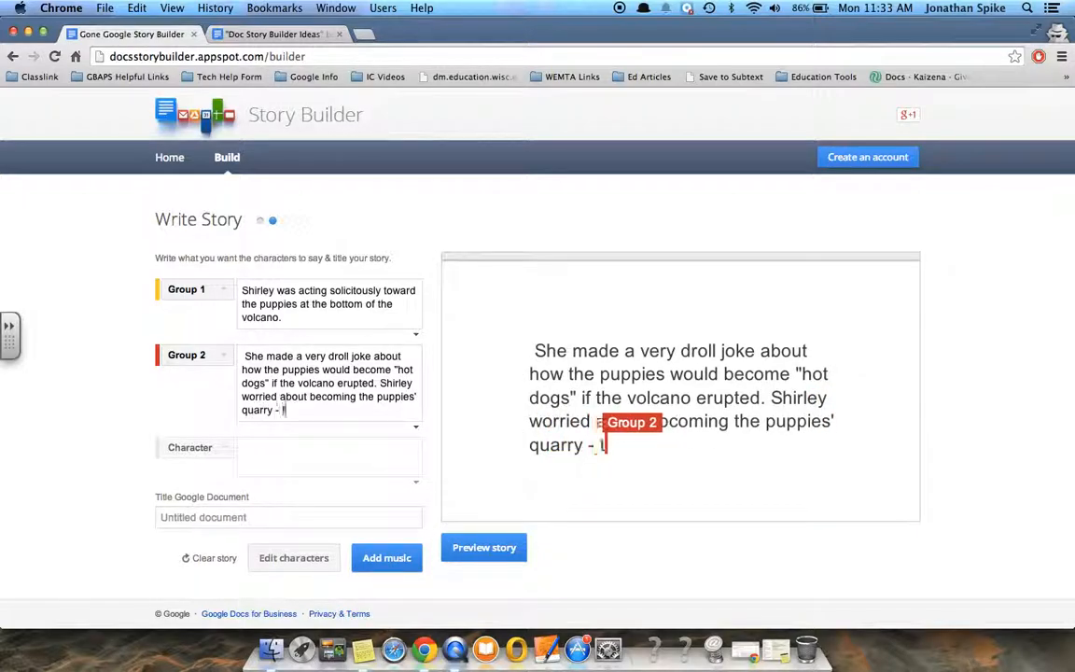
{"action": "type", "text": "they might want to e"}
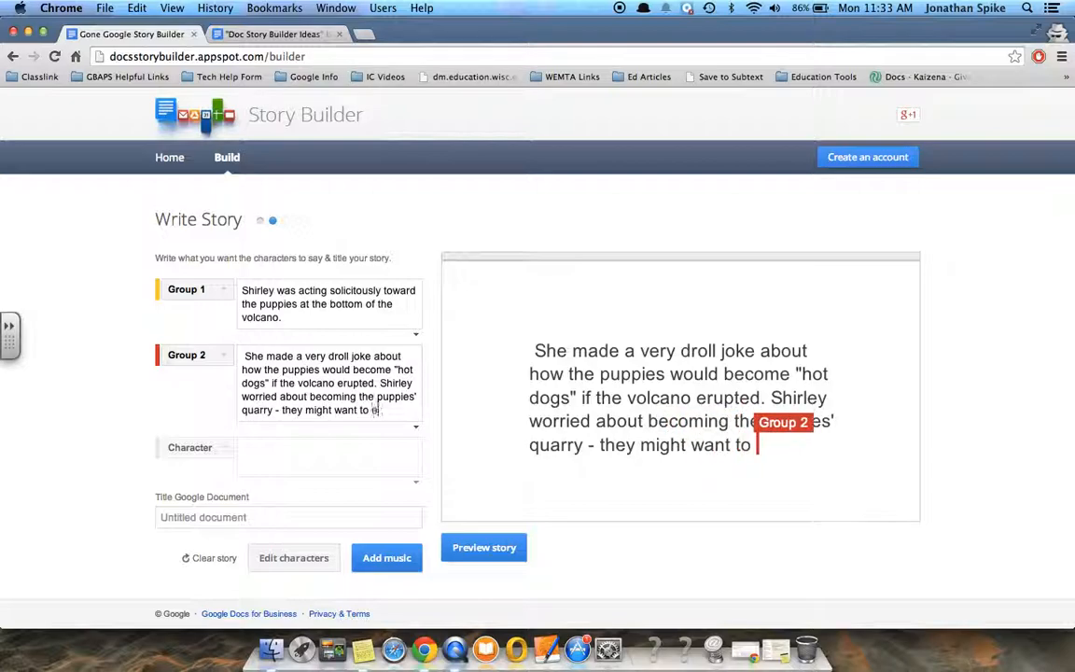
{"action": "type", "text": "at her!"}
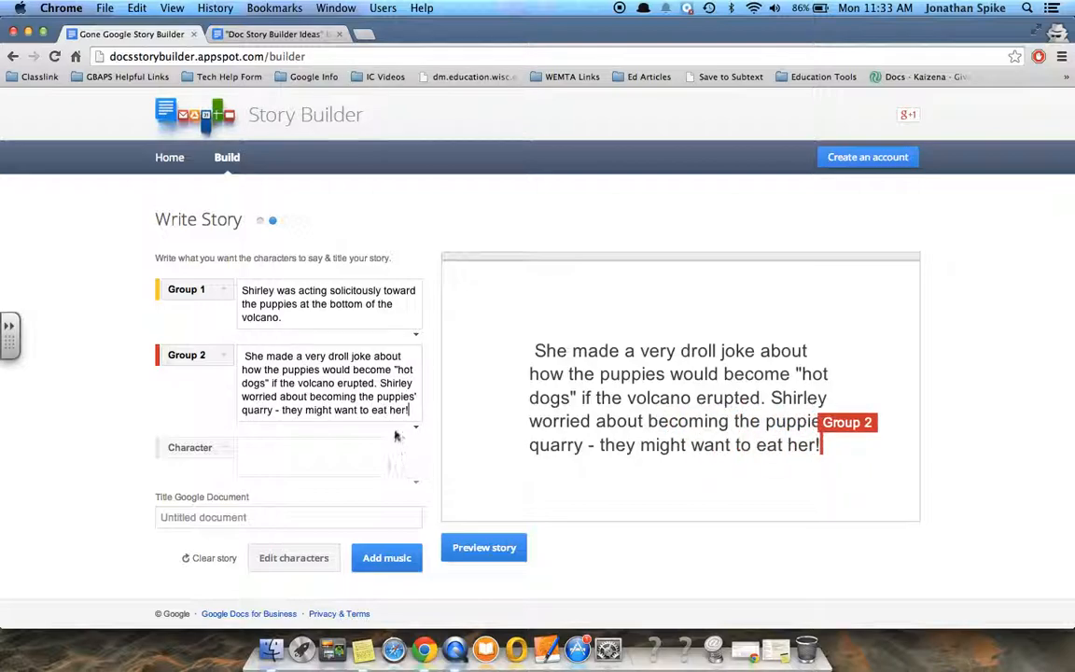
{"action": "left_click", "coordinate": [262, 457]}
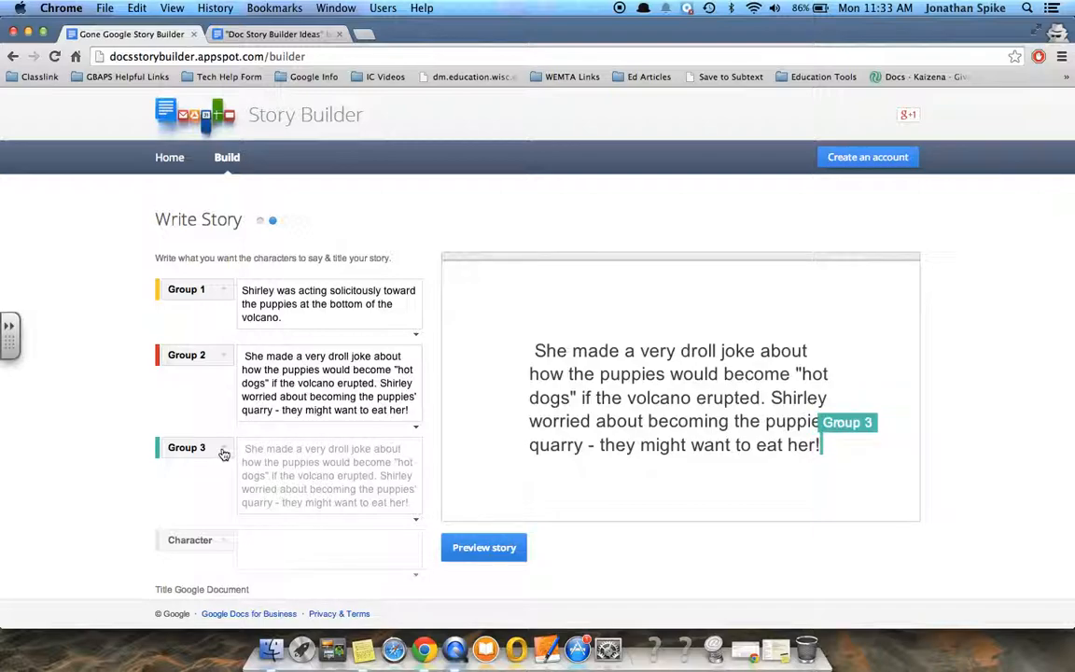
{"action": "scroll", "coordinate": [252, 439], "scroll_direction": "down", "scroll_amount": 2}
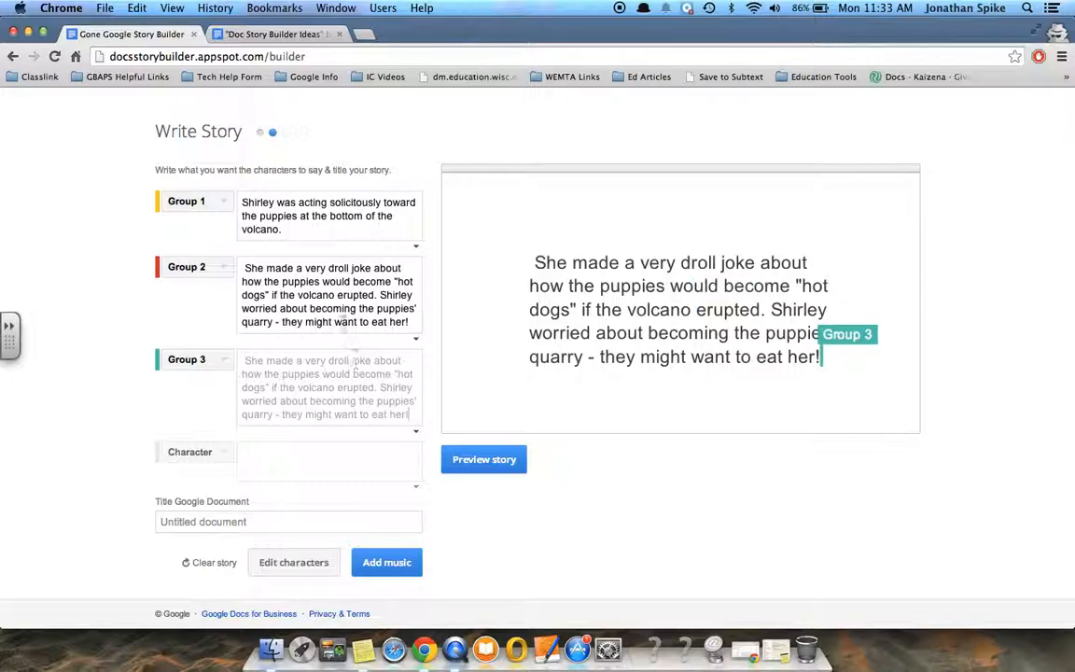
{"action": "left_click_drag", "start_coordinate": [410, 417], "coordinate": [380, 388]}
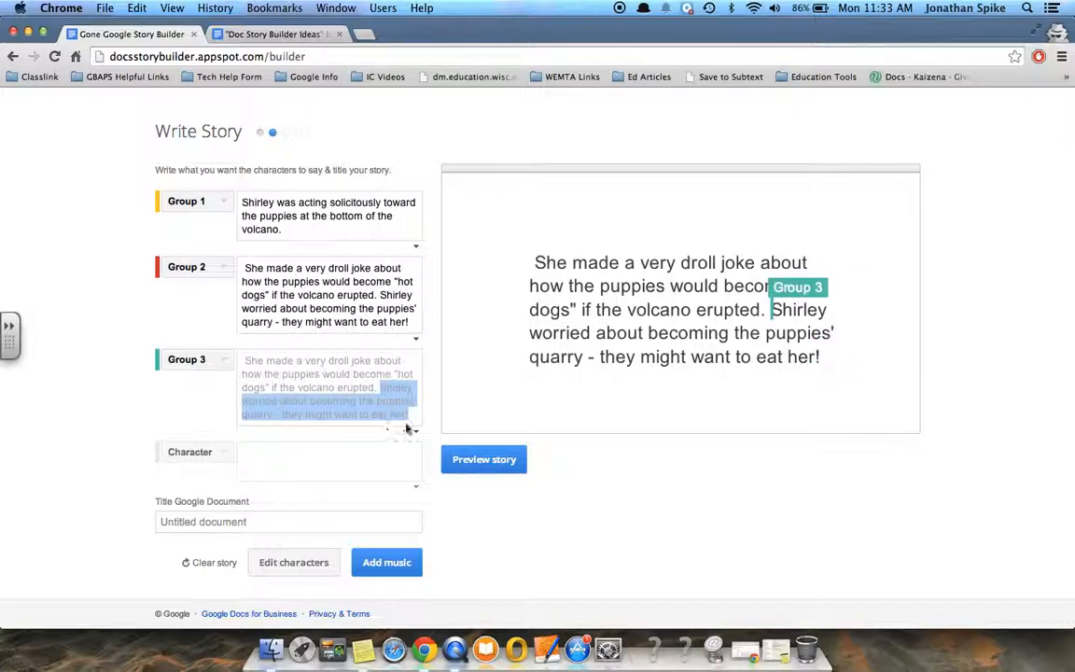
{"action": "left_click", "coordinate": [418, 421]}
Step: Replace everything after "Shirley" in Group 2's second sentence with "thought that "hot dogs" might be a nice amenity to have on the volcano."
{"action": "left_click_drag", "start_coordinate": [414, 407], "coordinate": [277, 404]}
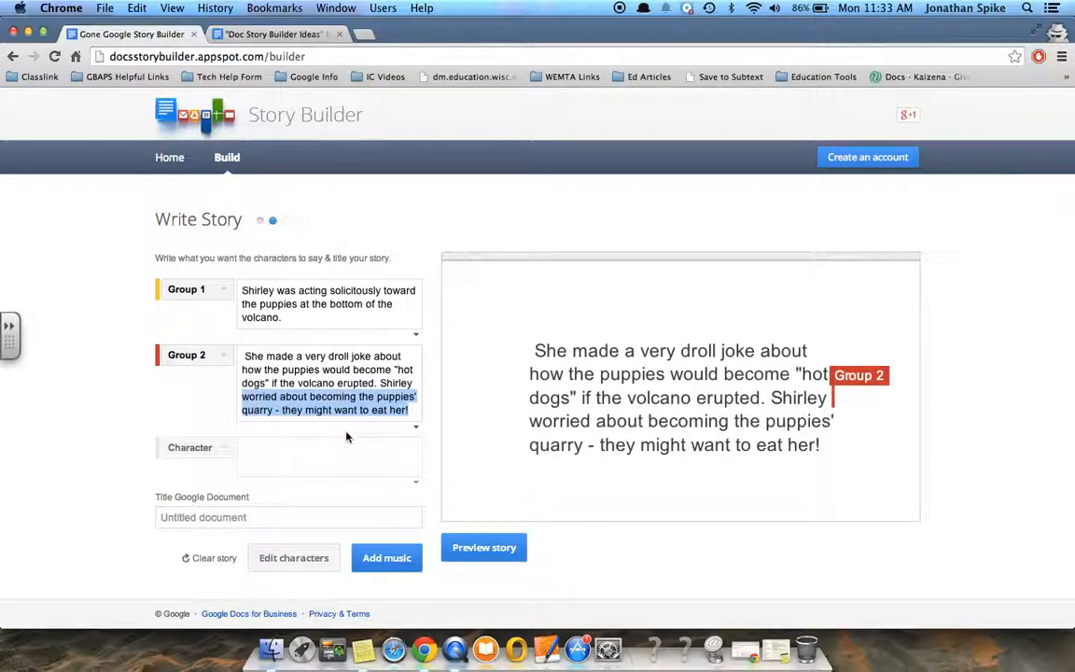
{"action": "type", "text": "thought that \"hot dogs\" "}
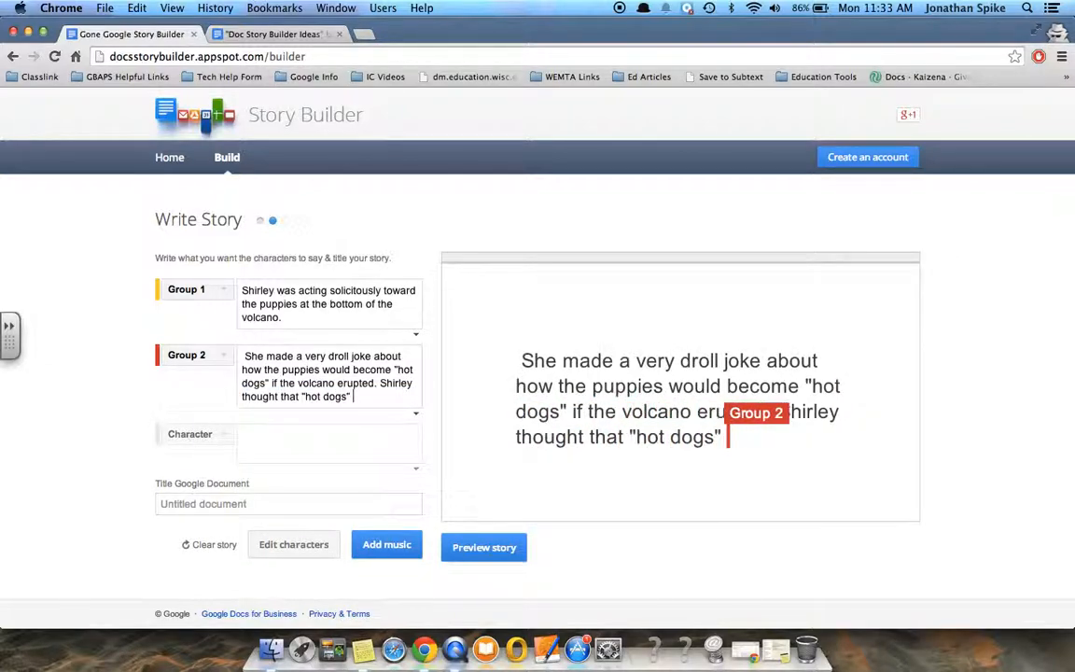
{"action": "type", "text": "might be a nice amenity to "}
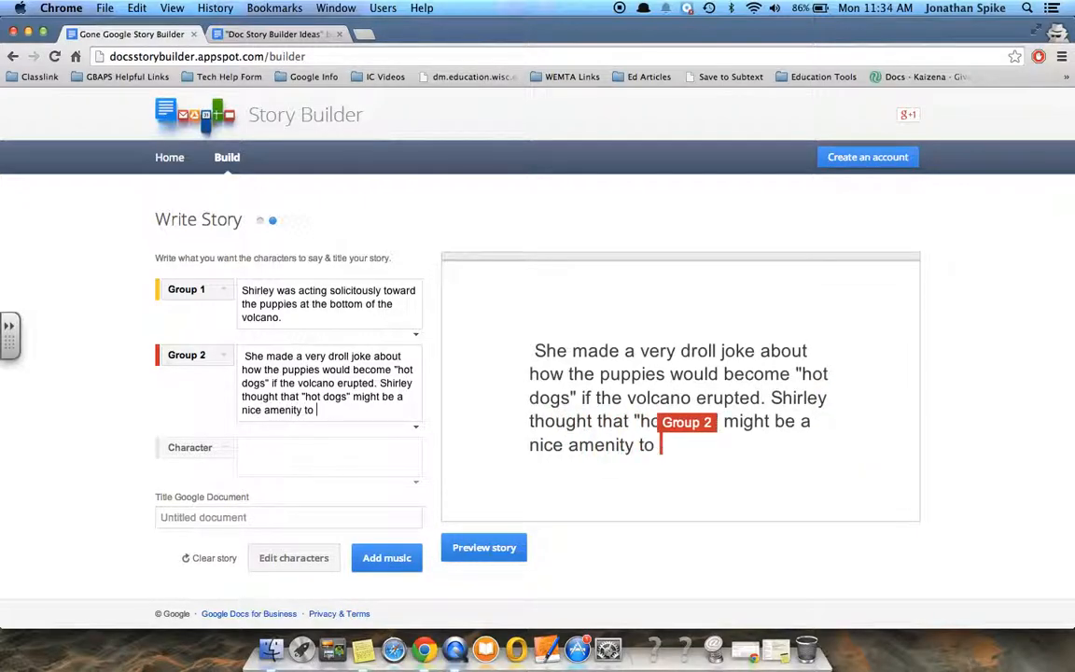
{"action": "type", "text": "have on the volcano."}
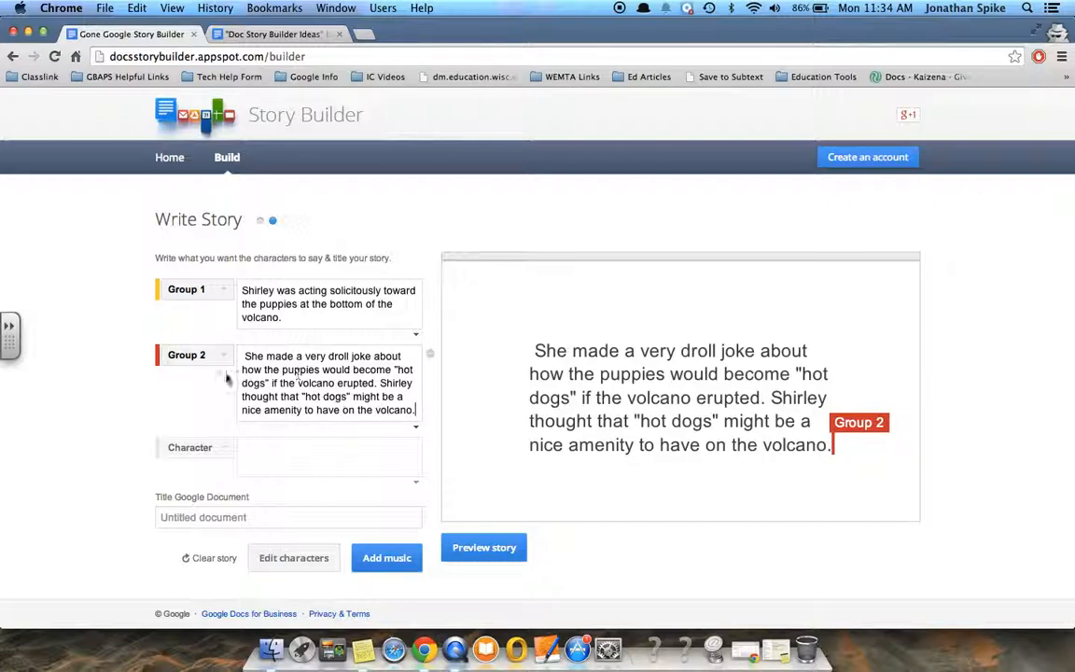
{"action": "key", "text": "Return"}
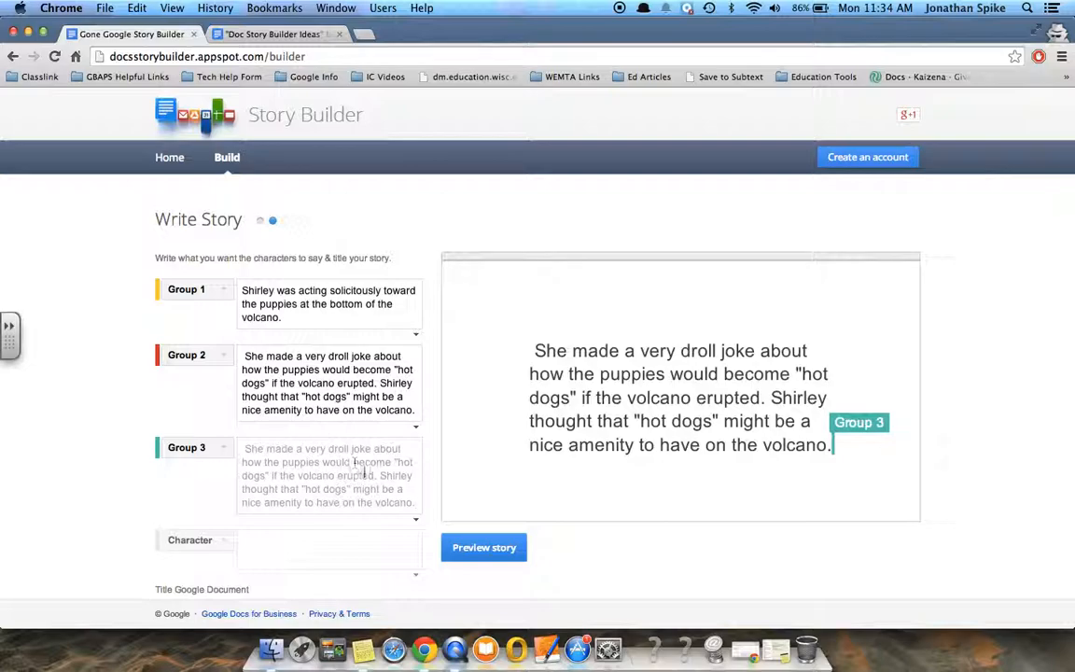
{"action": "scroll", "coordinate": [365, 480], "scroll_direction": "down", "scroll_amount": 2}
{"action": "scroll", "coordinate": [365, 479], "scroll_direction": "down", "scroll_amount": 1}
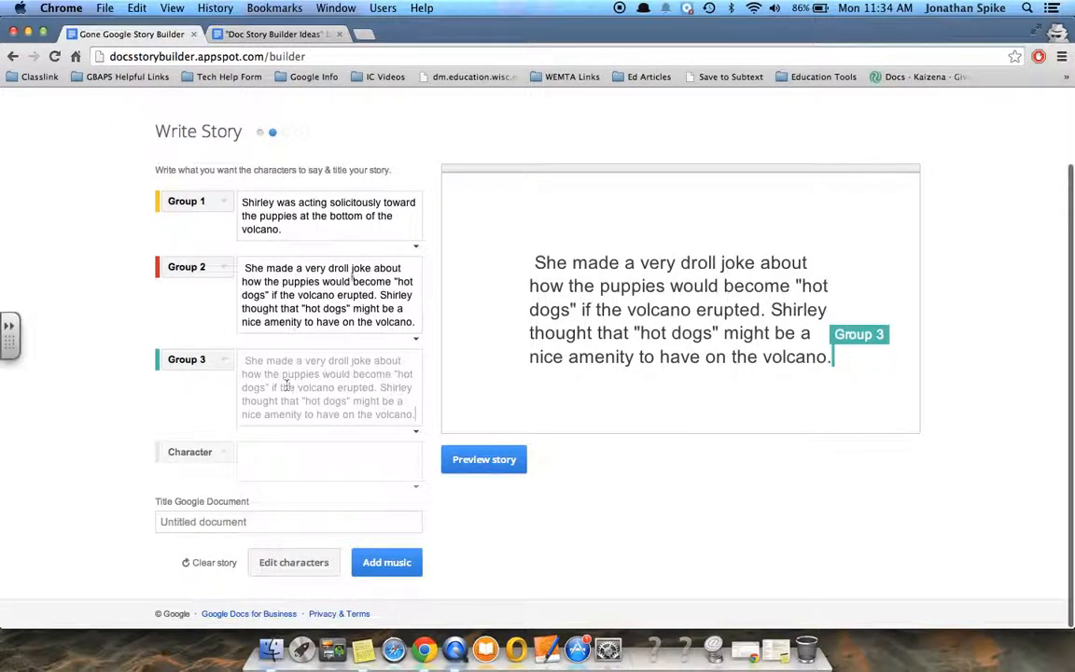
Step: Leave the document untitled and proceed to choosing the story's music
{"action": "left_click", "coordinate": [253, 527]}
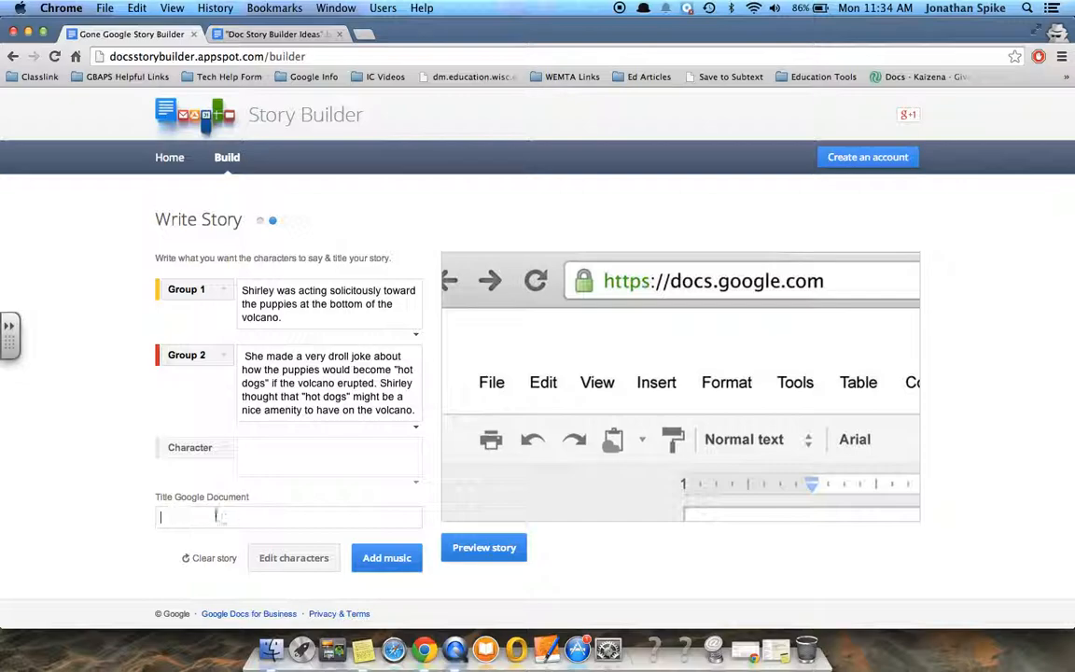
{"action": "left_click", "coordinate": [389, 557]}
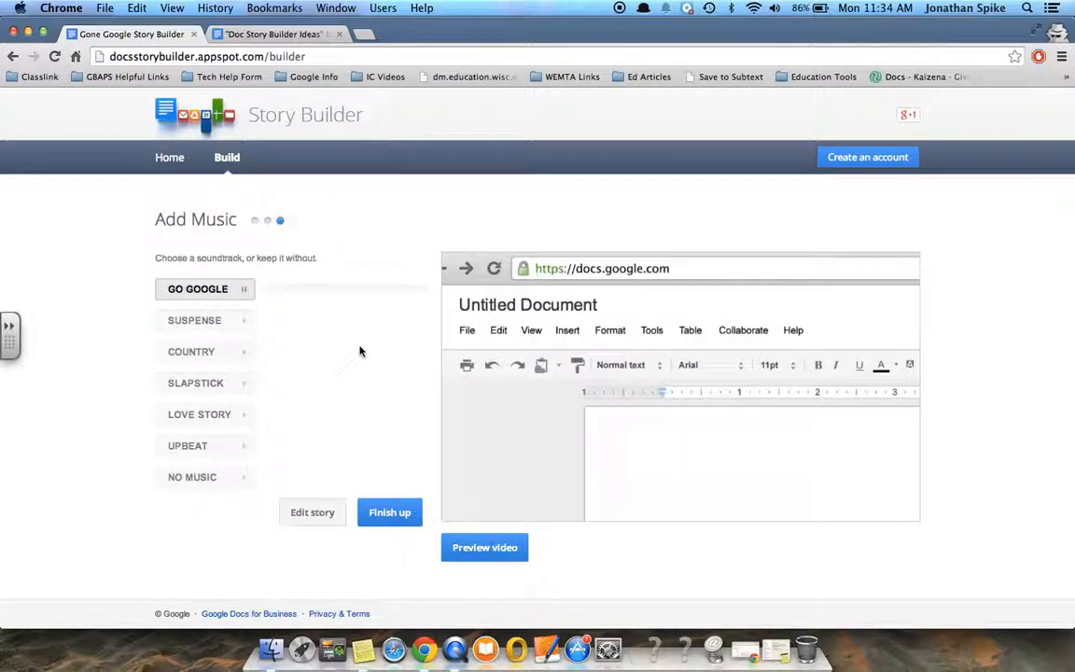
Step: Set the soundtrack to Slapstick and return to story writing, keeping all steps after Group 1's line
{"action": "left_click", "coordinate": [195, 381]}
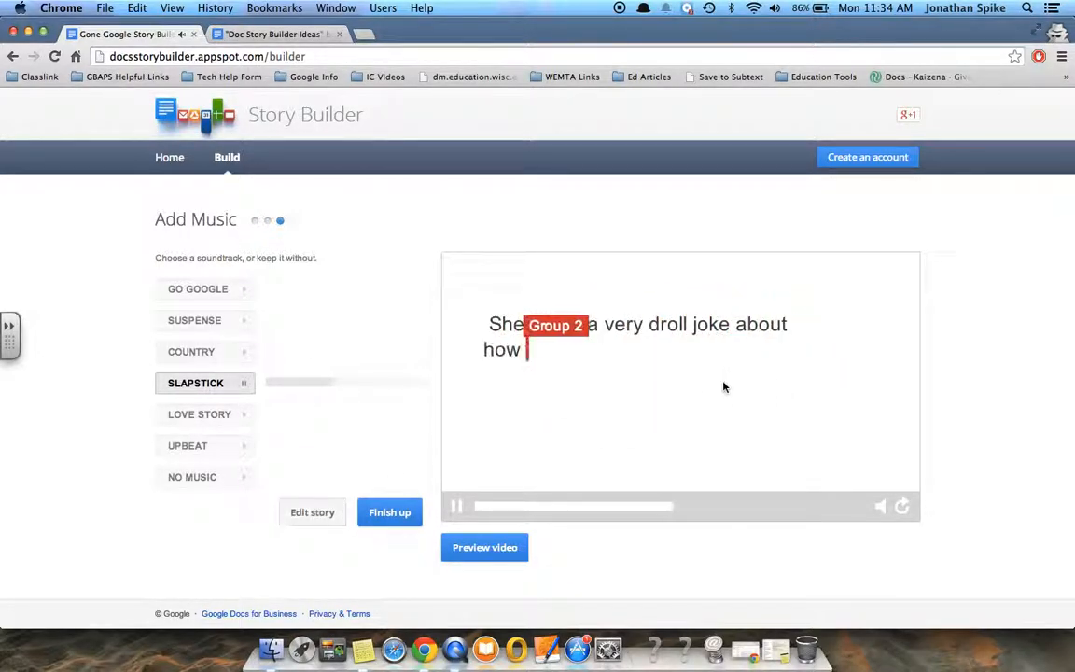
{"action": "left_click", "coordinate": [319, 515]}
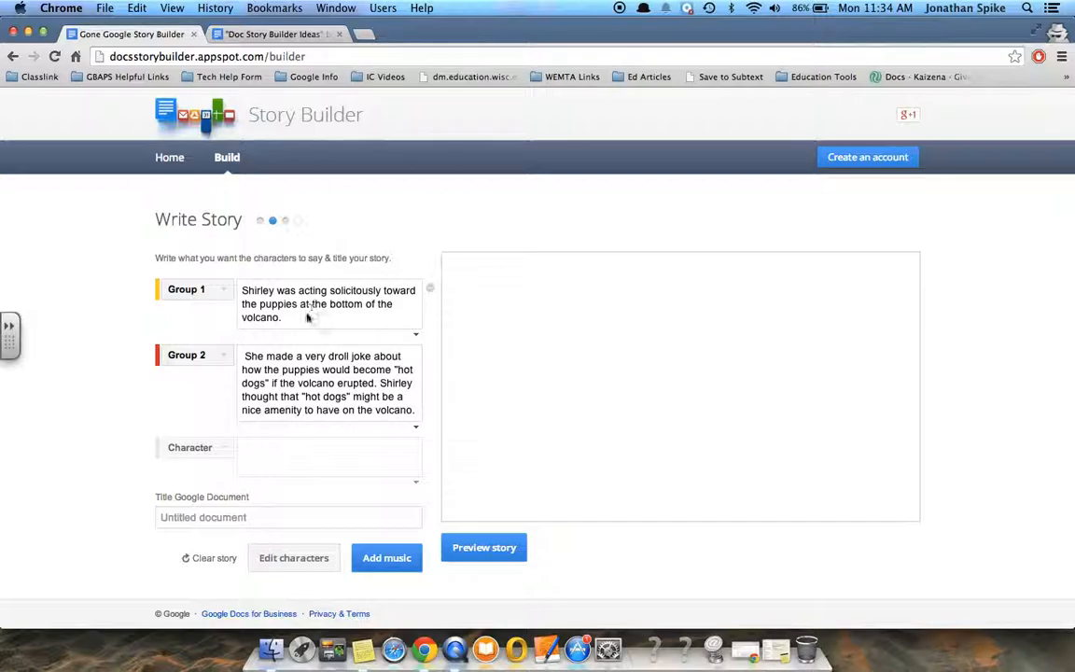
{"action": "left_click", "coordinate": [356, 322]}
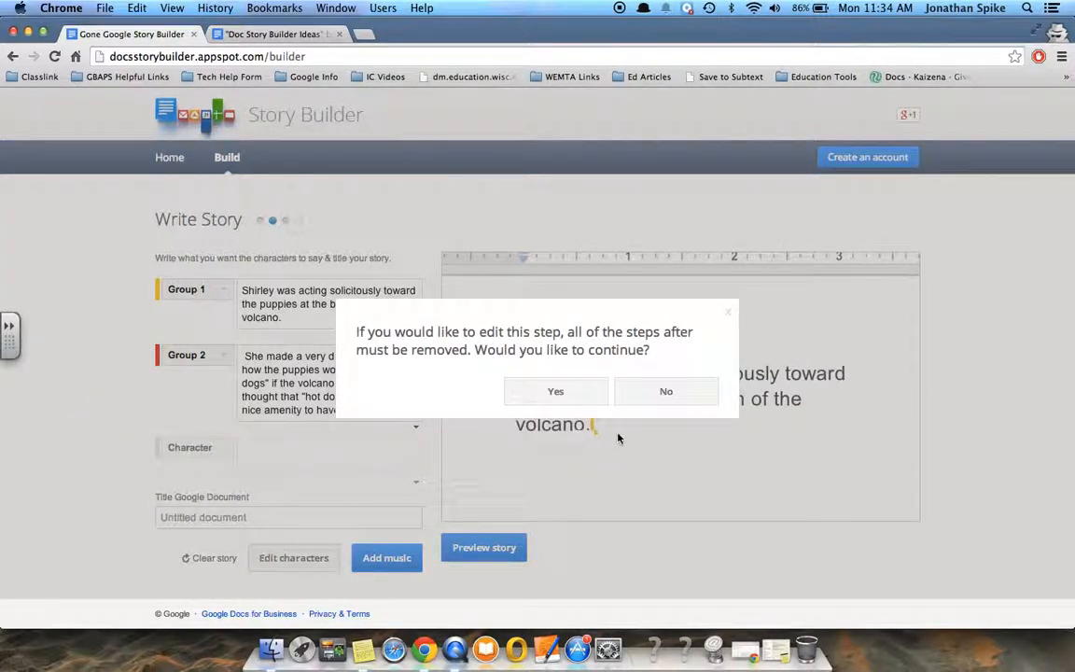
{"action": "left_click", "coordinate": [672, 394]}
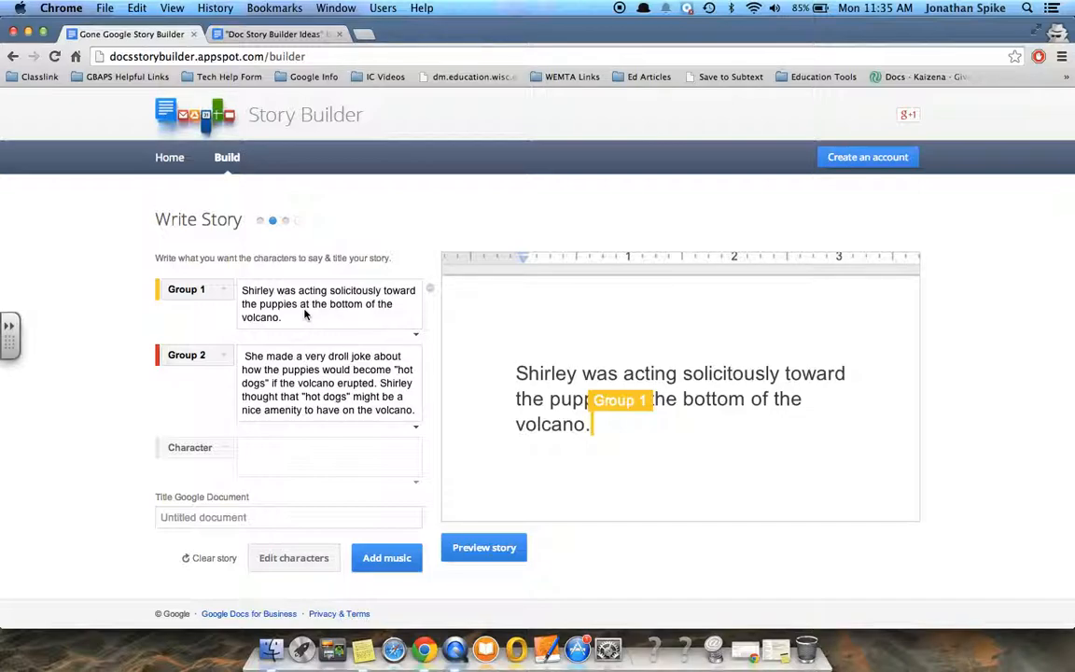
Step: Show the speed and pause settings for Group 1's line, keep its typing speed, and proceed to adding music
{"action": "left_click", "coordinate": [416, 334]}
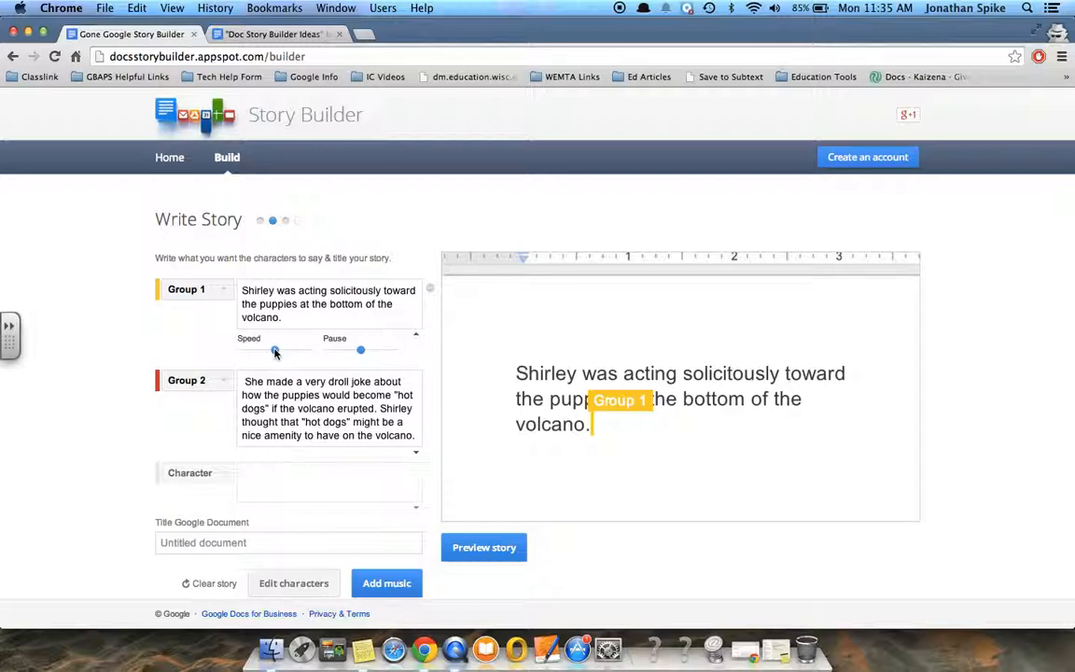
{"action": "mouse_move", "coordinate": [275, 352]}
{"action": "left_mouse_down"}
{"action": "mouse_move", "coordinate": [306, 351]}
{"action": "mouse_move", "coordinate": [235, 348]}
{"action": "mouse_move", "coordinate": [274, 350]}
{"action": "left_mouse_up"}
{"action": "left_click", "coordinate": [310, 304]}
{"action": "left_click", "coordinate": [386, 585]}
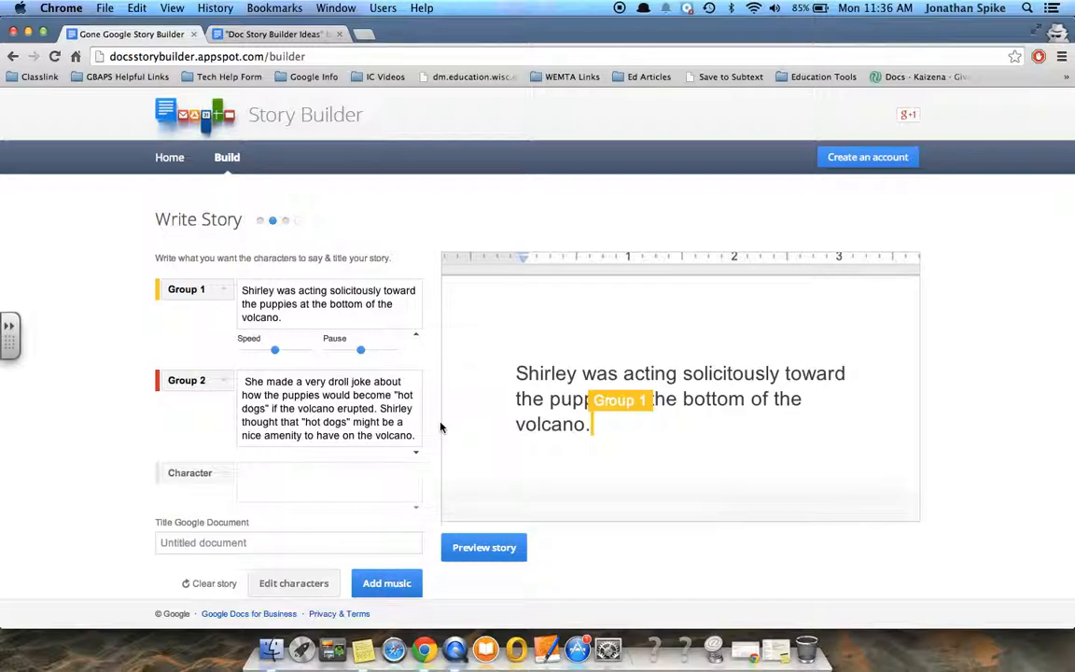